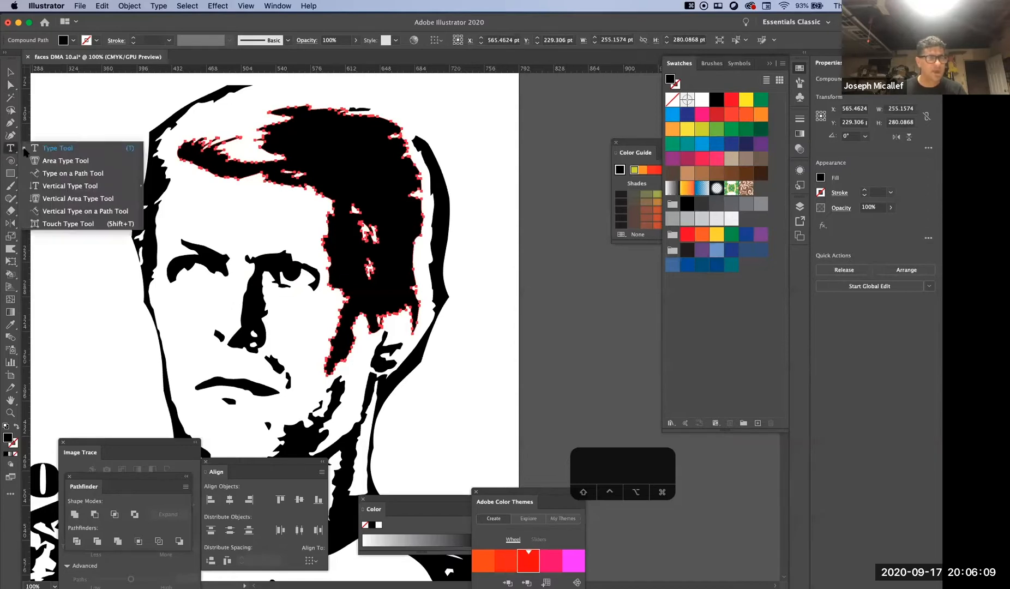
Step: Try to place text inside the black hair shape with the Area Type tool
left_click(58, 162)
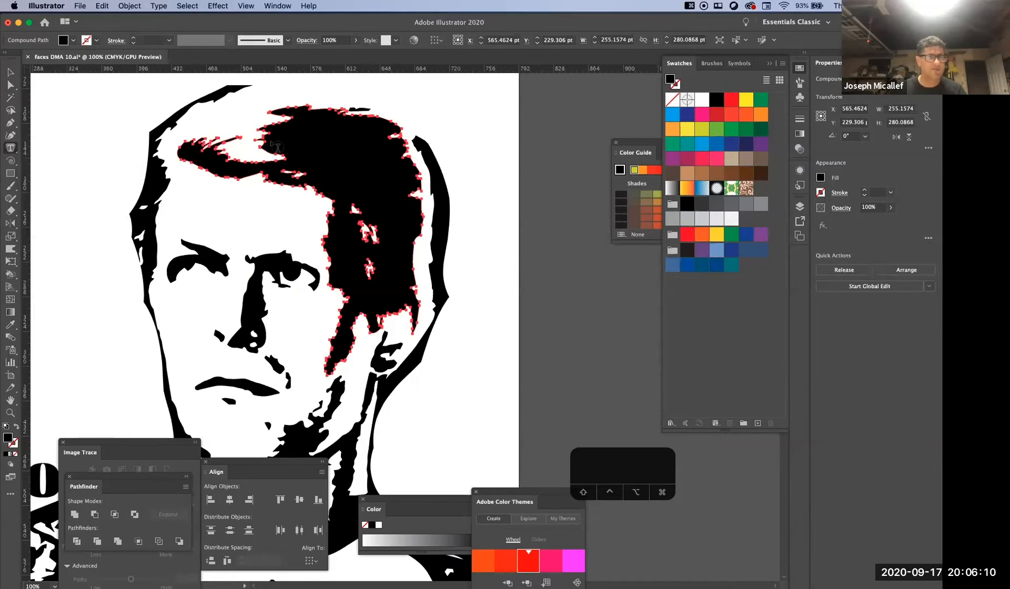
left_click(298, 134)
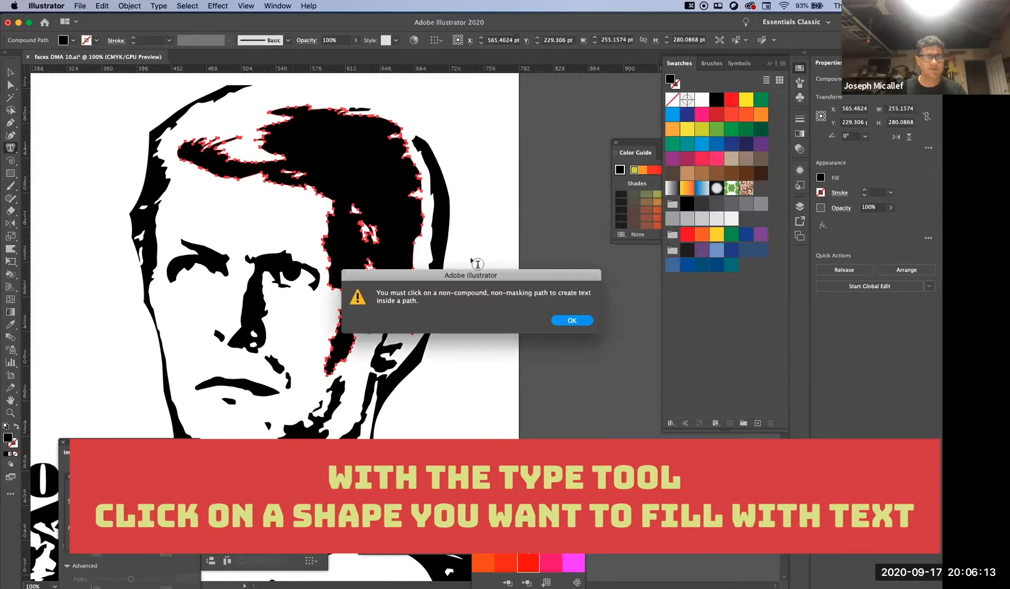
left_click(572, 321)
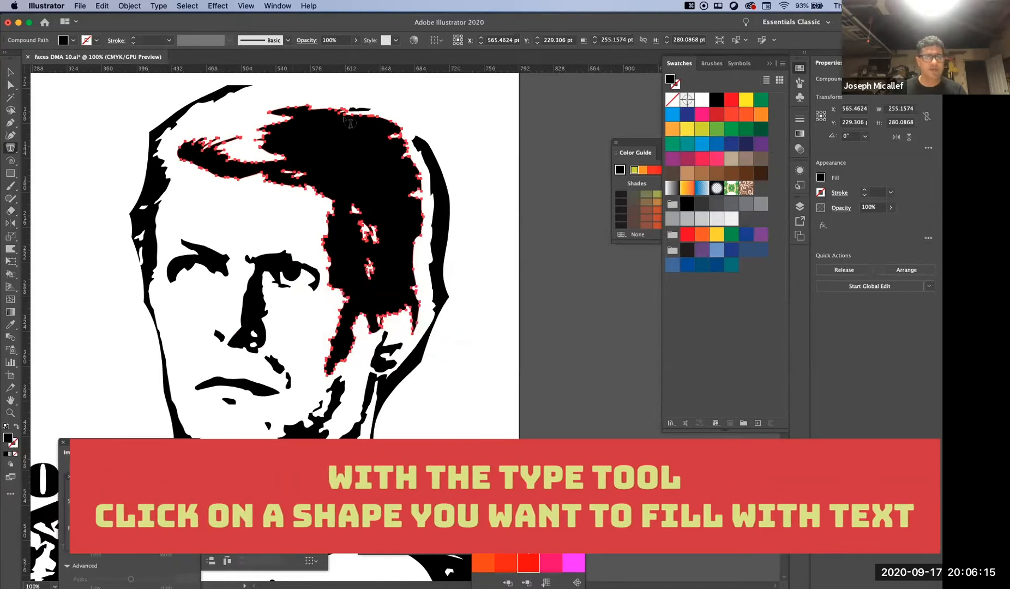
left_click(334, 110)
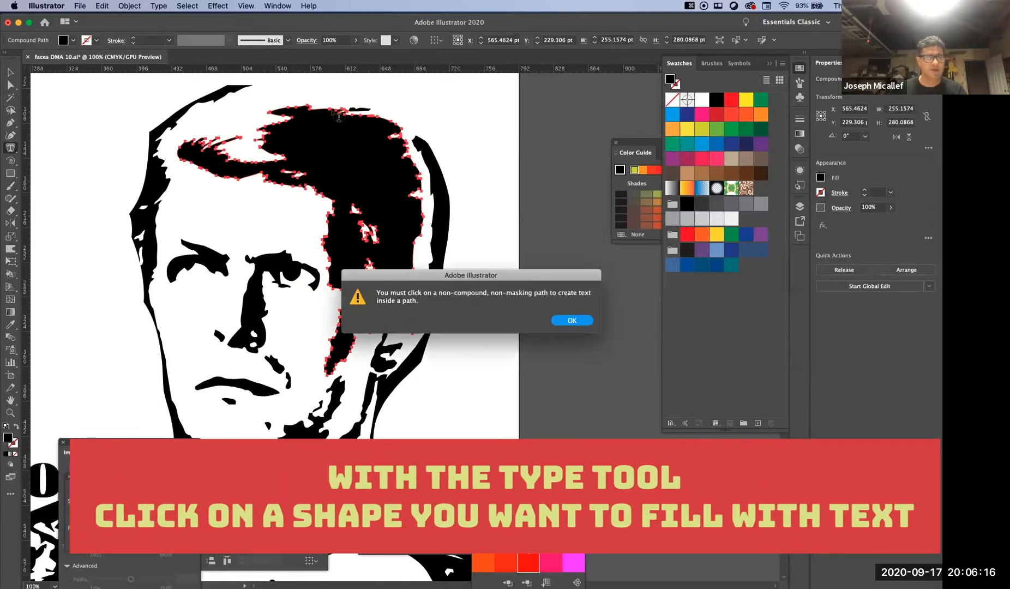
left_click(565, 322)
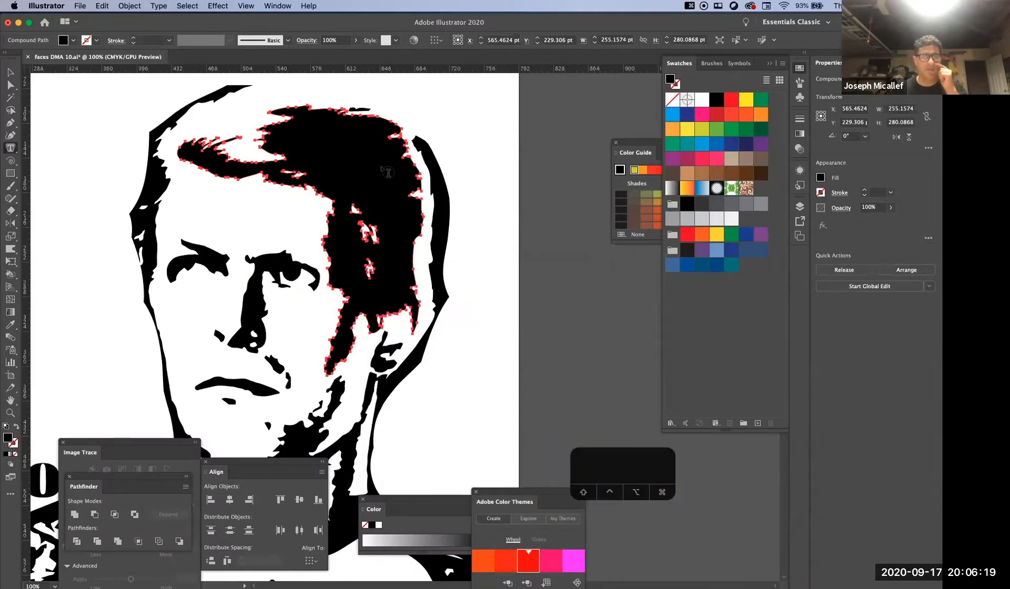
left_click(357, 129)
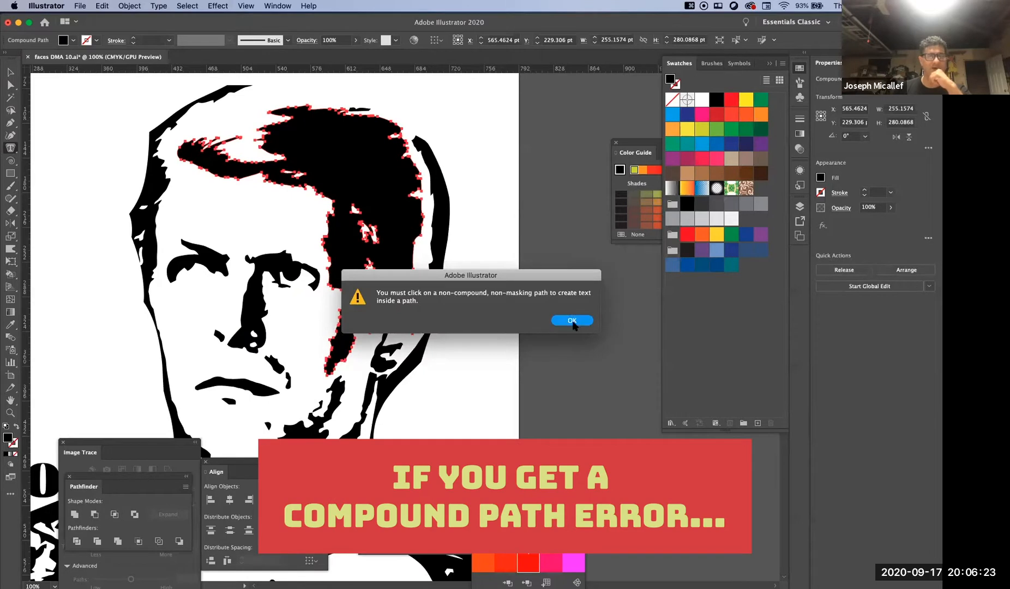
left_click(572, 321)
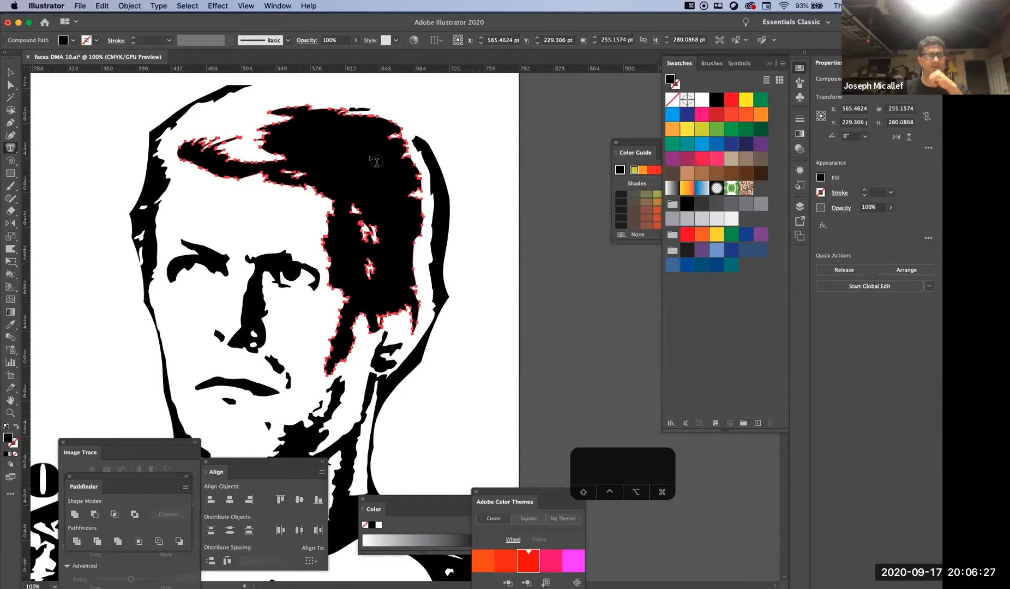
Step: Release the hair's compound path and turn the hair outline into an area type container with placeholder text
left_click(133, 6)
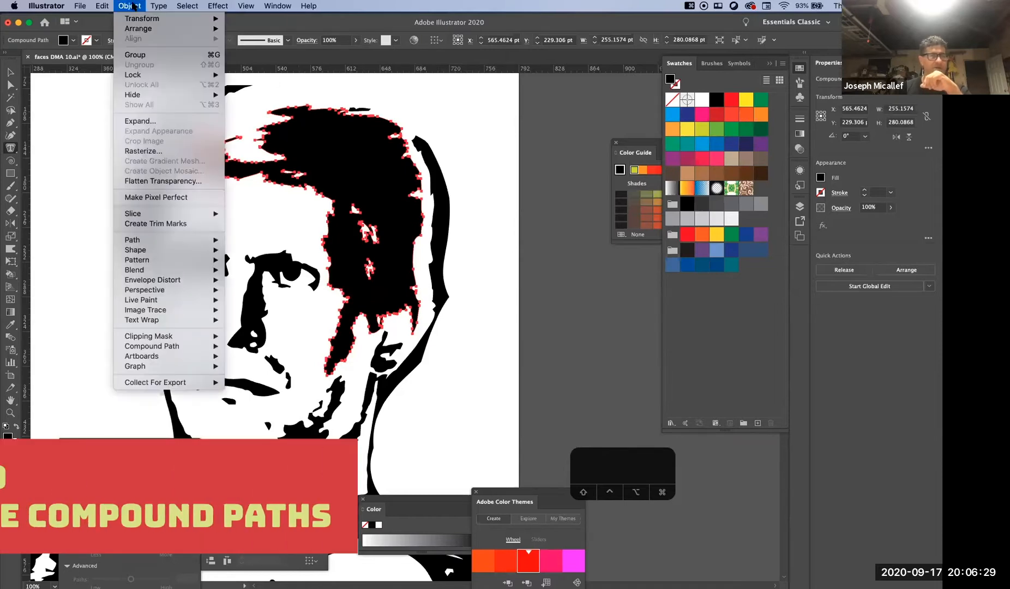
mouse_move(191, 346)
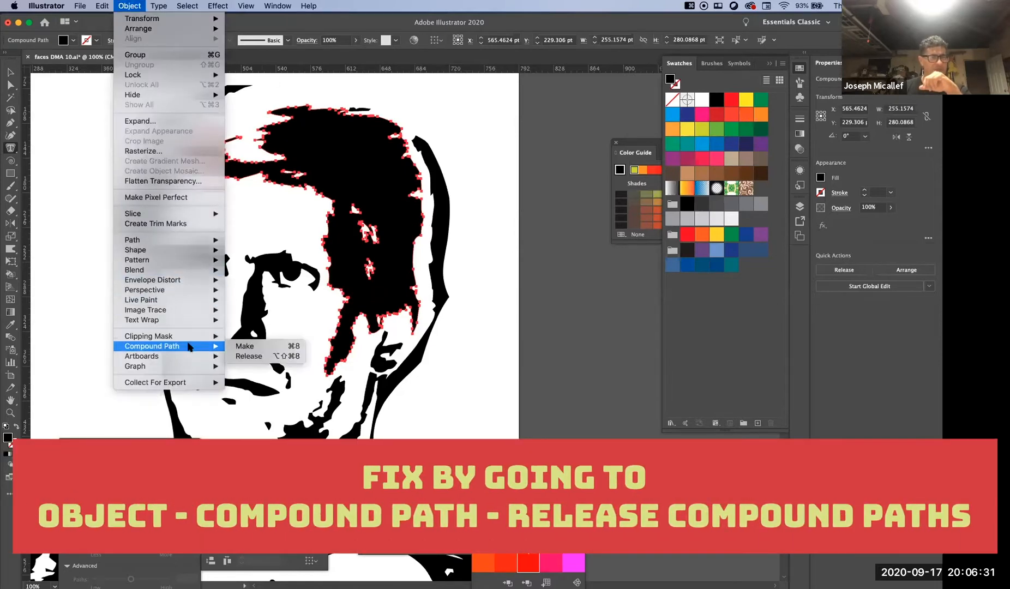
left_click(261, 356)
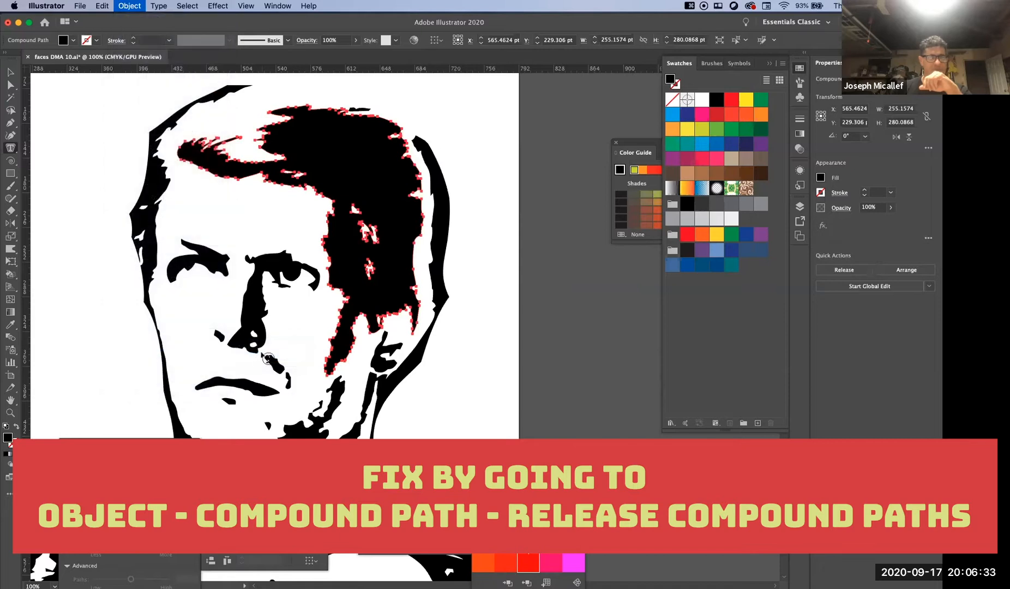
left_click(443, 136)
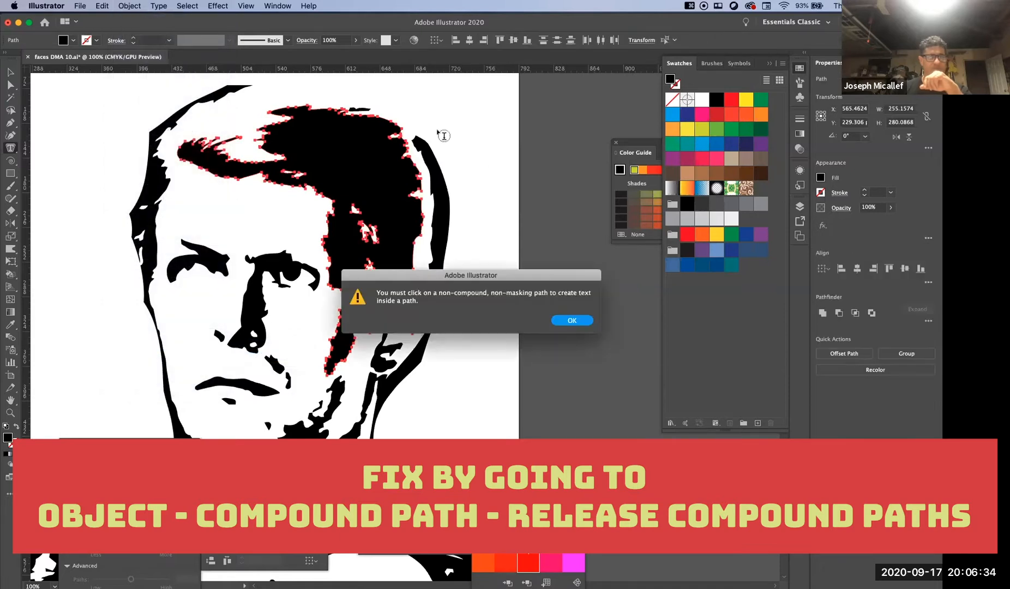
left_click(564, 325)
left_click(367, 121)
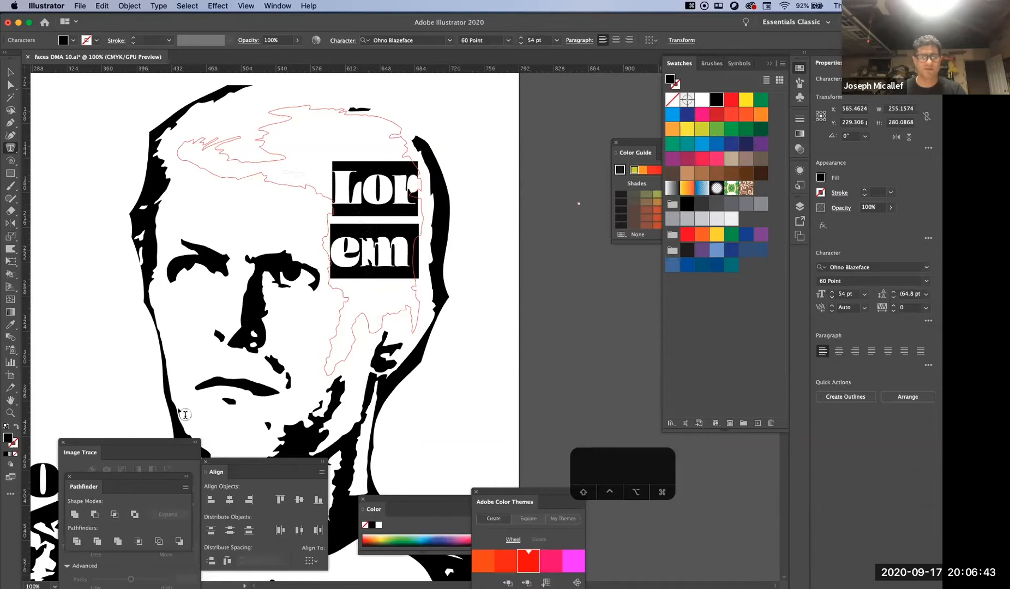
Step: Move the Image Trace panel off the artwork's lower corner and reduce the hair's Lorem text to 8 pt
mouse_move(133, 443)
left_mouse_down()
mouse_move(270, 465)
mouse_move(567, 427)
mouse_move(592, 346)
left_mouse_up()
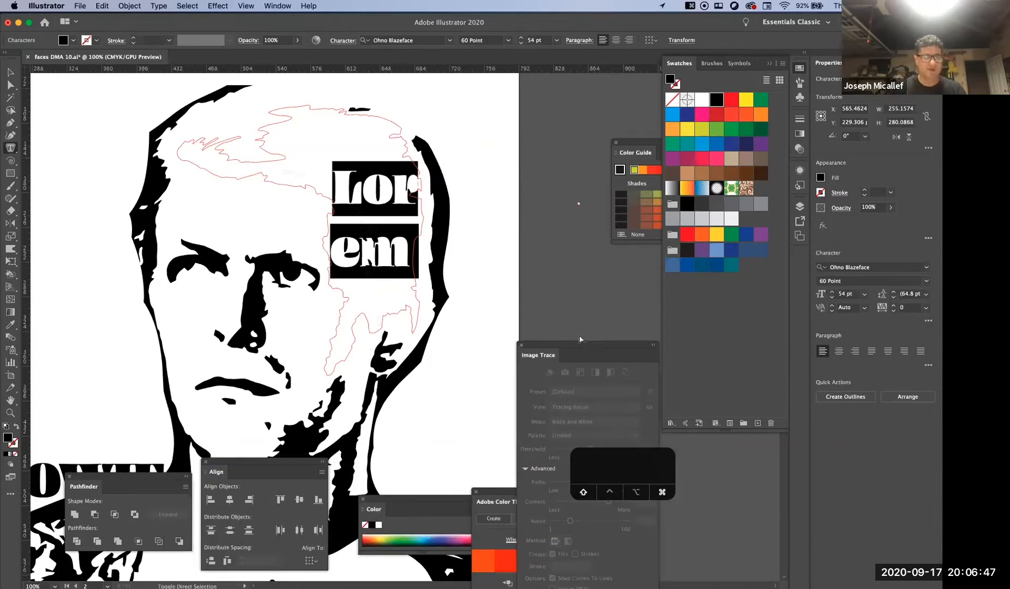
key("super+shift+comma")
key("super+shift+comma")
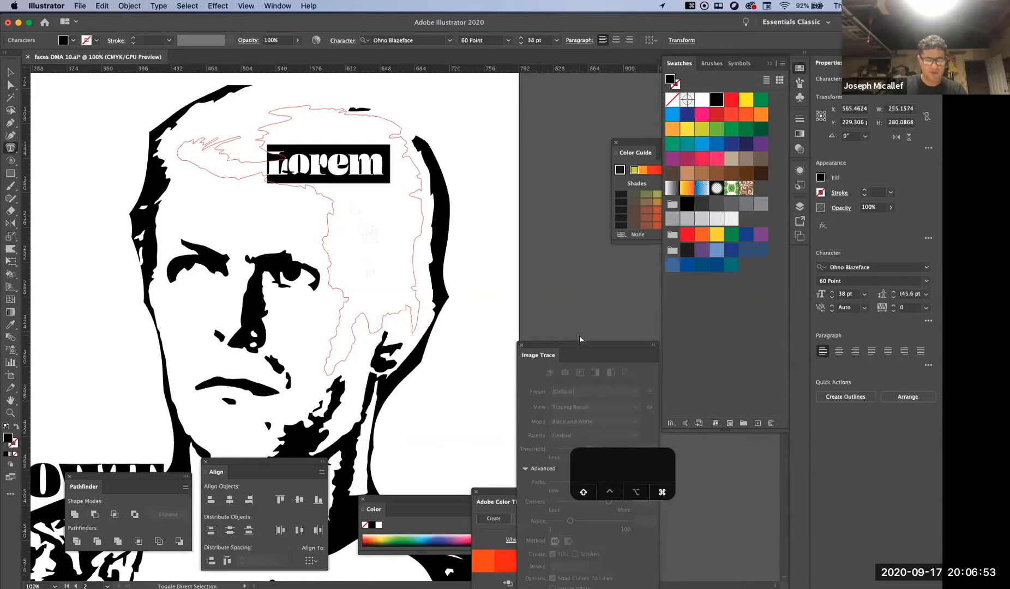
key("super+shift+comma")
key("super+shift+comma")
key("super+shift+comma")
key("super+shift+comma")
key("super+shift+comma")
key("super+shift+comma")
key("super+shift+comma")
key("super+shift+comma")
key("super+shift+comma")
key("super+shift+comma")
key("super+shift+comma")
key("super+shift+comma")
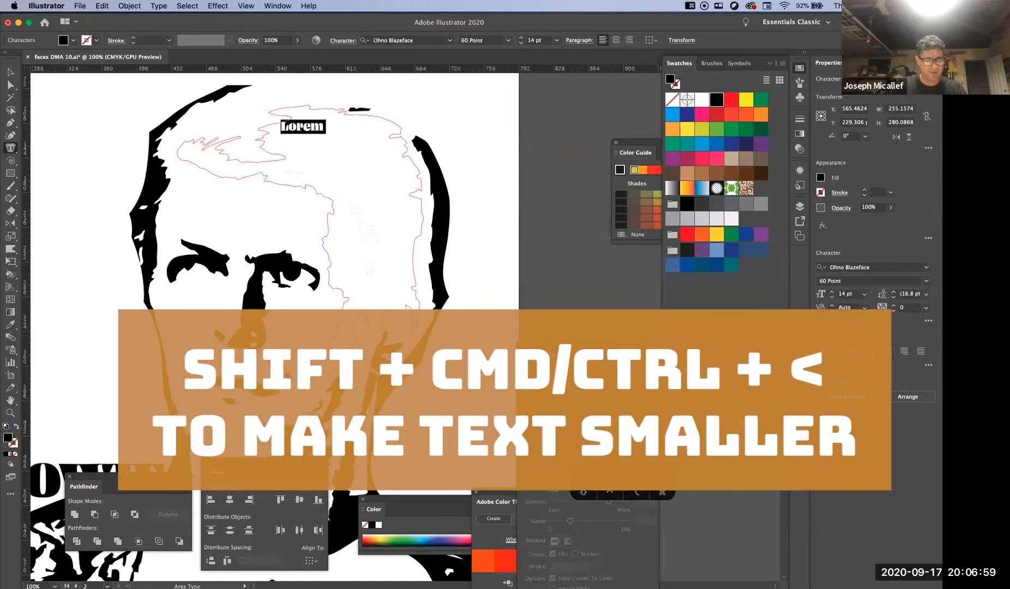
key("super+shift+comma")
key("super+shift+comma")
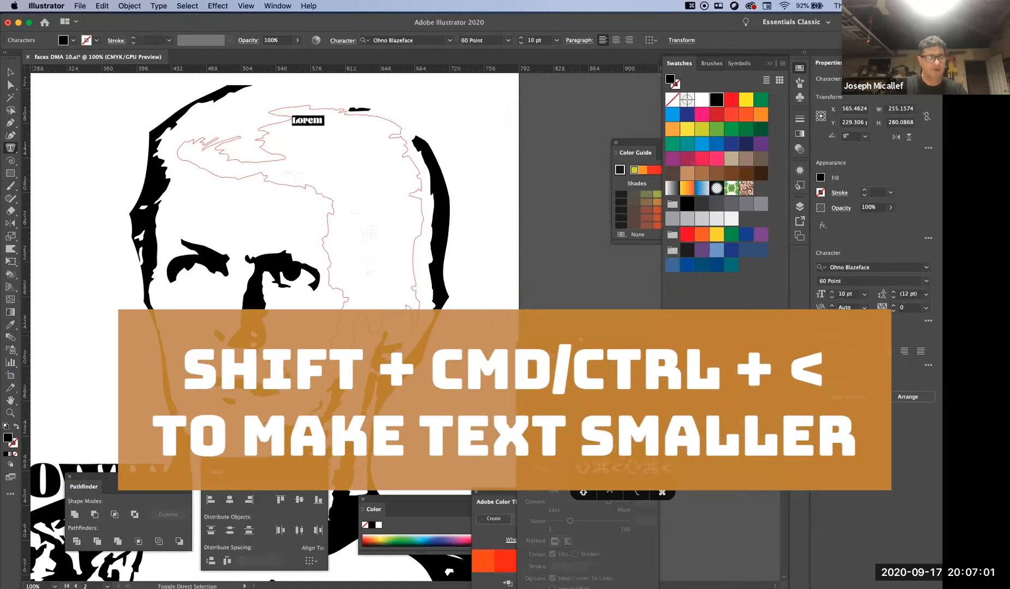
key("super+shift+comma")
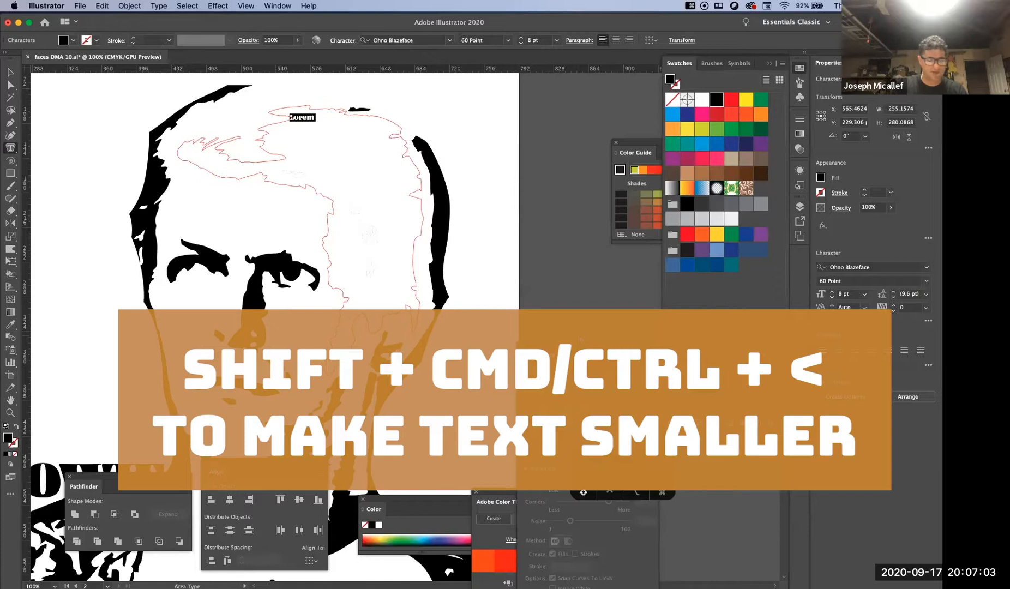
Step: Enlarge the placeholder text inside the hair outline to 58 pt
key("super+shift+period")
key("super+shift+period")
key("super+shift+period")
key("super+shift+period")
key("super+shift+period")
key("super+shift+period")
key("super+shift+period")
key("super+shift+period")
key("super+shift+period")
key("super+shift+period")
key("super+shift+period")
key("super+shift+period")
key("super+shift+period")
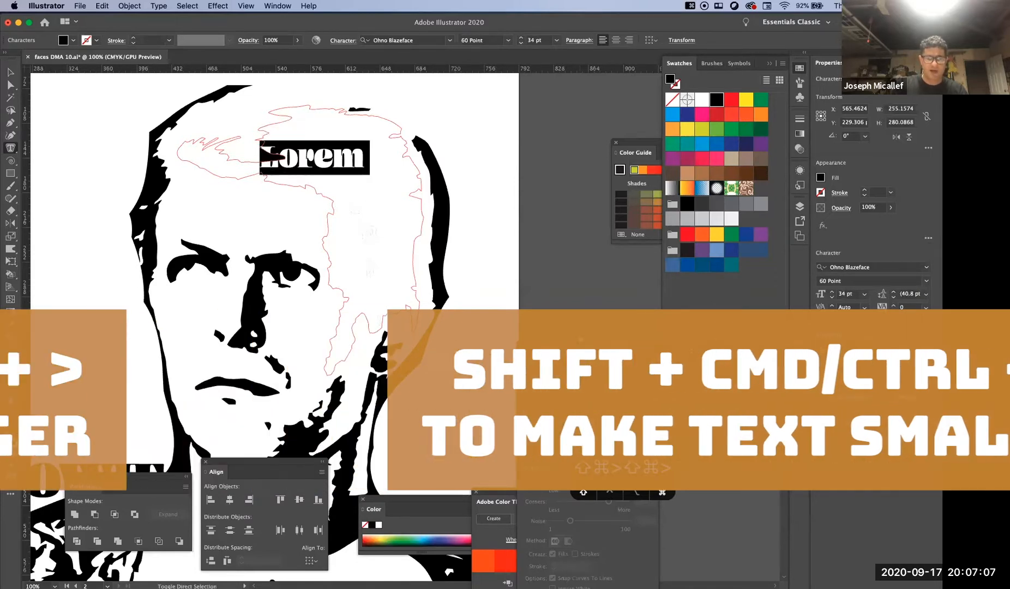
key("super+shift+period")
key("super+shift+period")
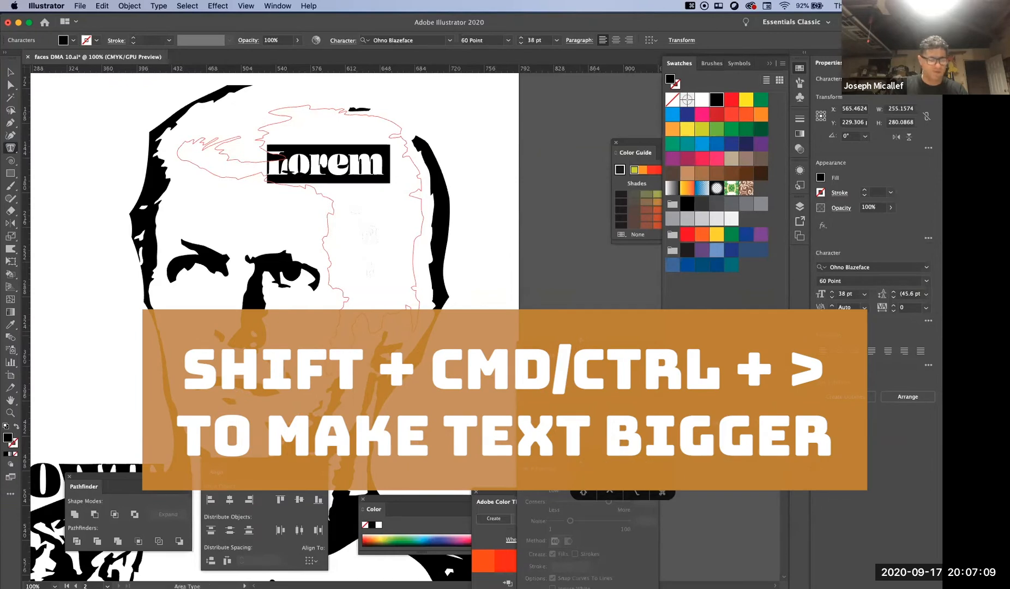
key("super+shift+period")
key("super+shift+period")
key("super+shift+period")
key("super+shift+period")
key("super+shift+period")
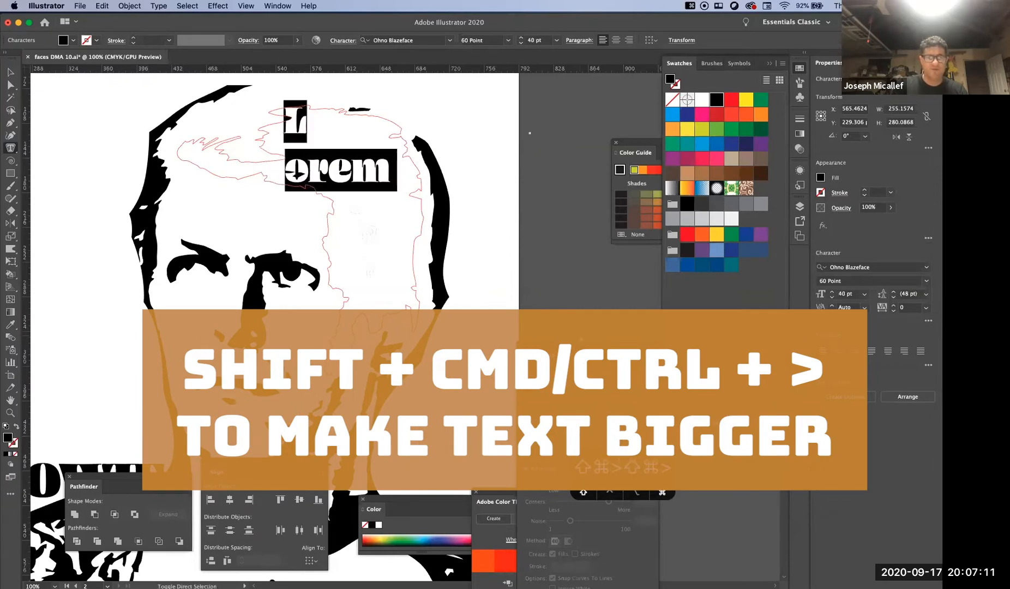
key("super+shift+period")
key("super+shift+period")
key("super+shift+period")
key("super+shift+period")
key("super+shift+period")
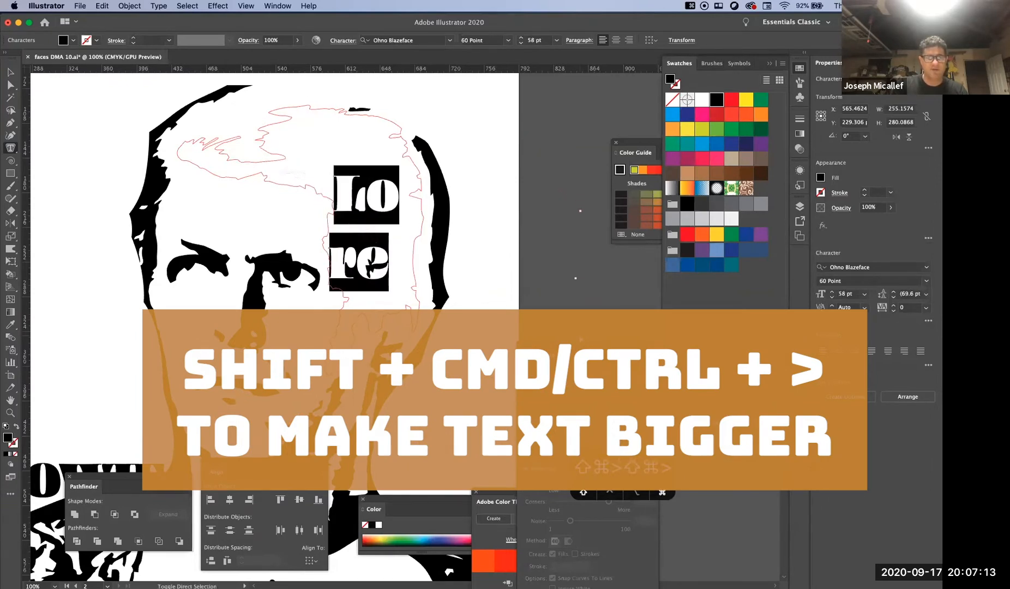
Step: Reduce the hair text to 16 pt and fill the rest of the hair outline with placeholder text
key("super+shift+comma")
key("super+shift+comma")
key("super+shift+comma")
key("super+shift+comma")
key("super+shift+comma")
key("super+shift+comma")
key("super+shift+comma")
key("super+shift+comma")
key("super+shift+comma")
key("super+shift+comma")
key("super+shift+comma")
key("super+shift+comma")
key("super+shift+comma")
key("super+shift+comma")
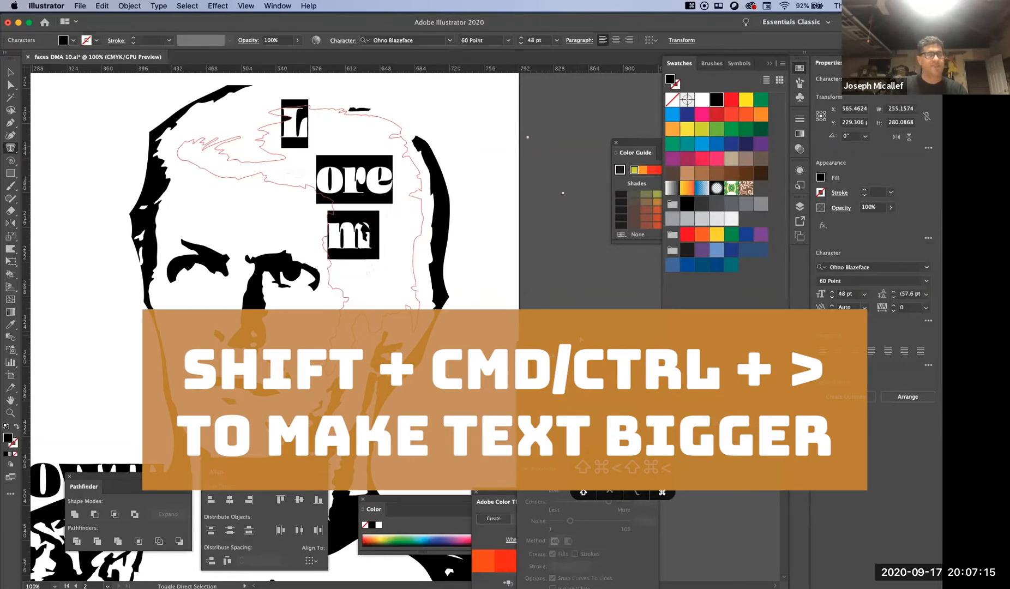
key("super+shift+comma")
key("super+shift+comma")
key("super+shift+comma")
key("super+shift+comma")
key("super+shift+comma")
key("super+shift+comma")
key("super+shift+comma")
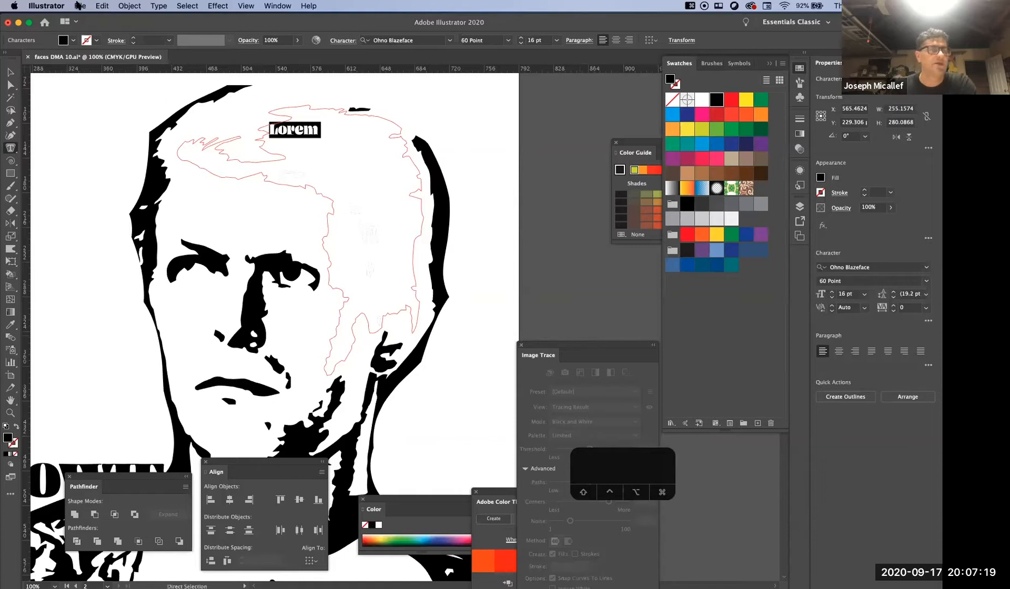
left_click(156, 6)
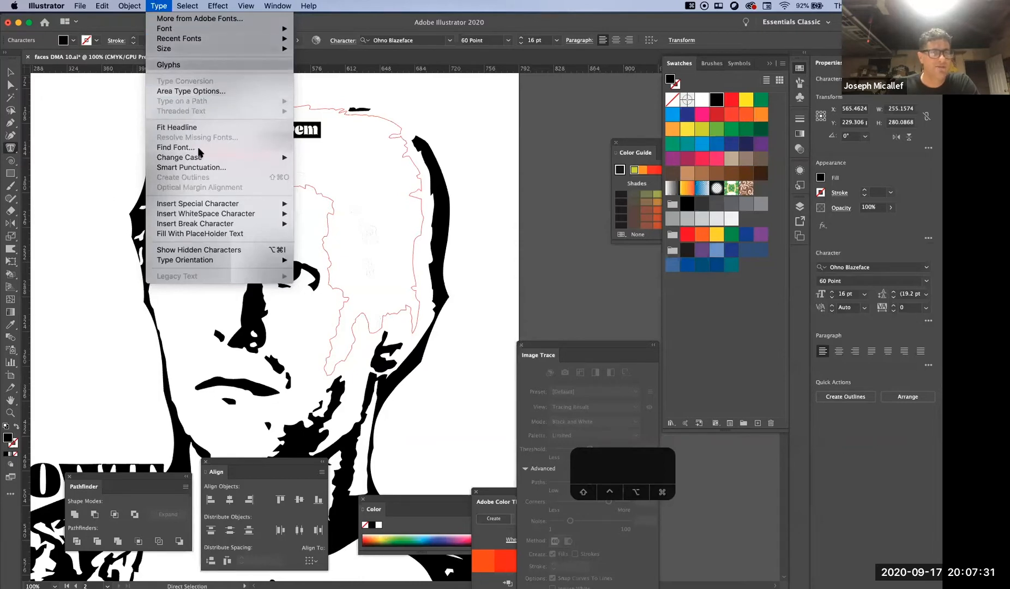
left_click(206, 234)
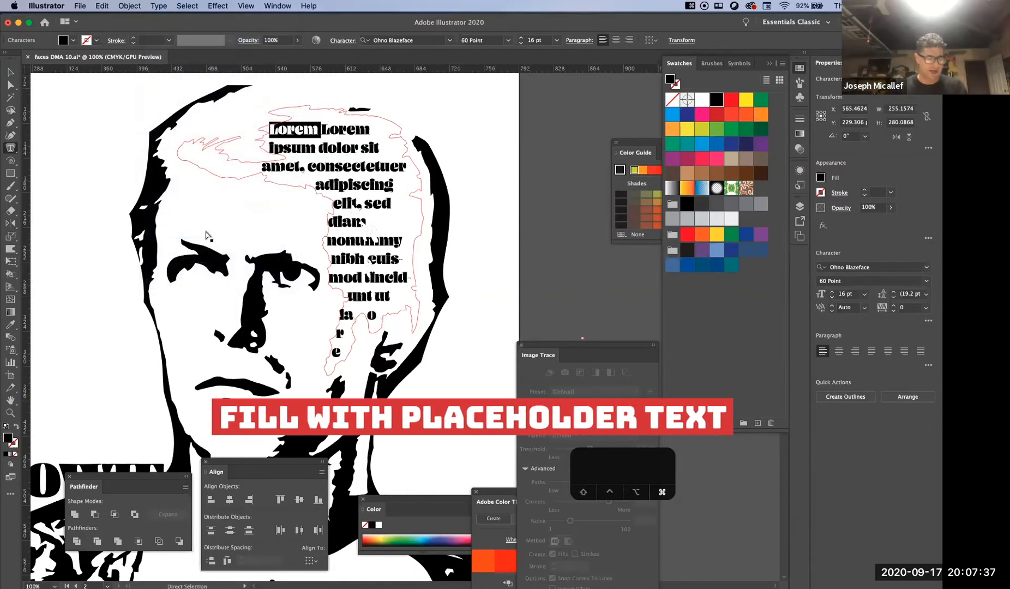
Step: Set all of the hair text to 6 pt, refill the outline with placeholder text, and deselect it
key("super+a")
key("super+shift+comma")
key("super+shift+comma")
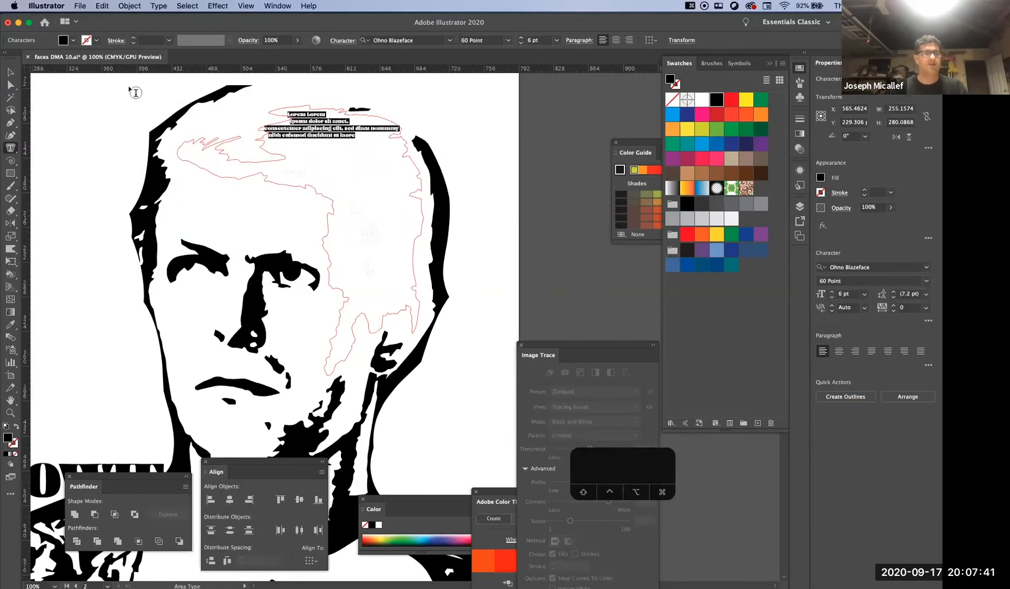
left_click(158, 6)
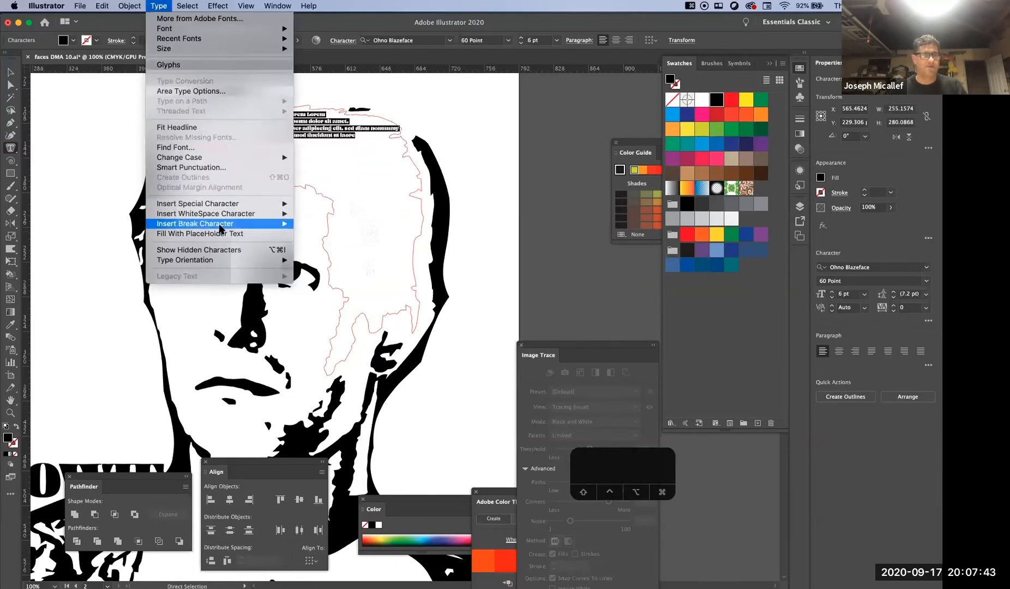
left_click(219, 235)
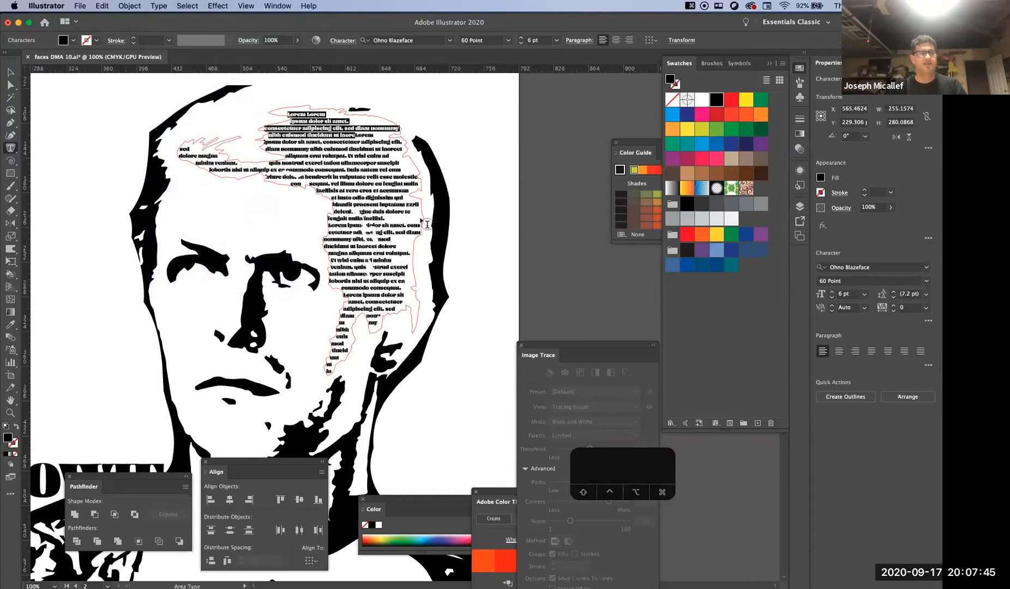
left_click(474, 136)
left_click(570, 321)
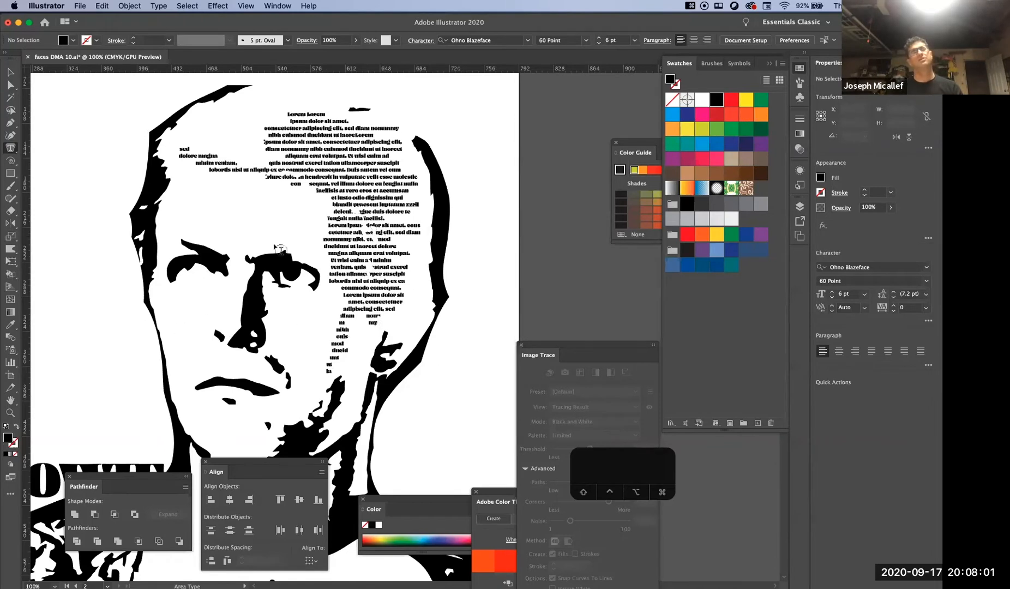
Step: Release the compound path of the joined eye and nose shape and fill it with placeholder area type
left_click(291, 325, "super")
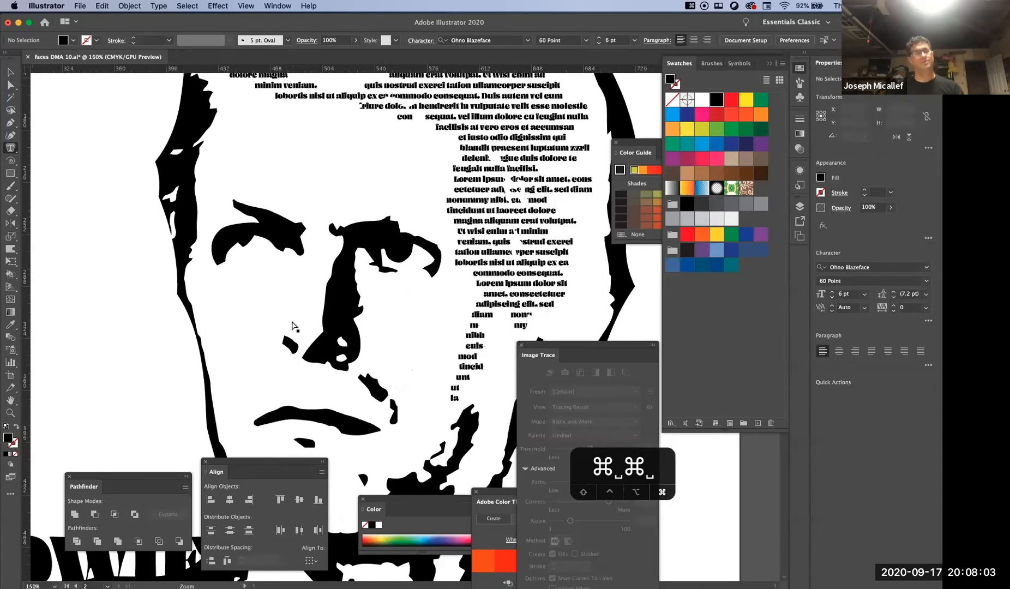
key("a")
left_click(330, 312)
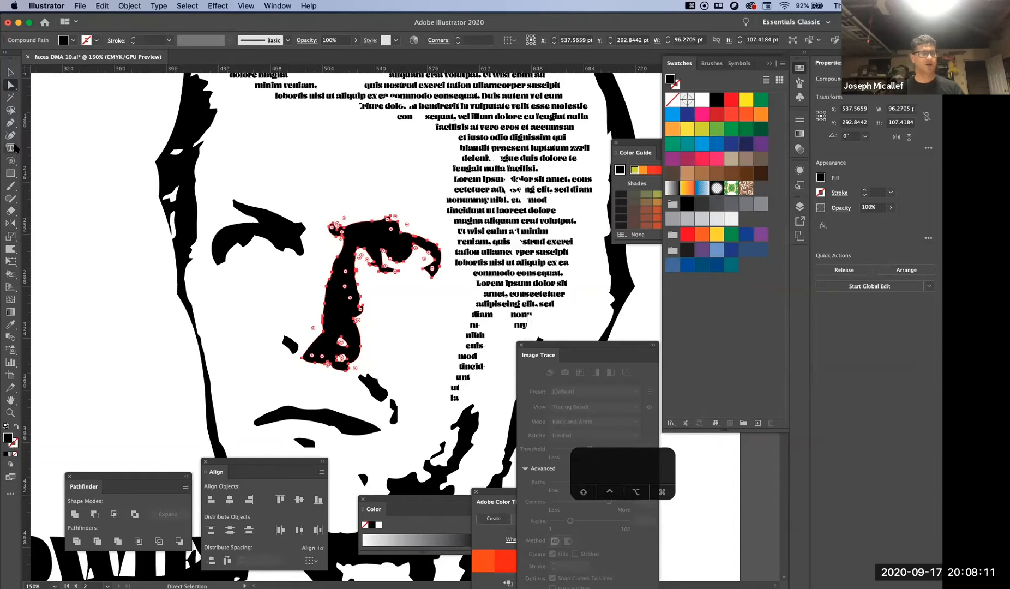
left_click(131, 5)
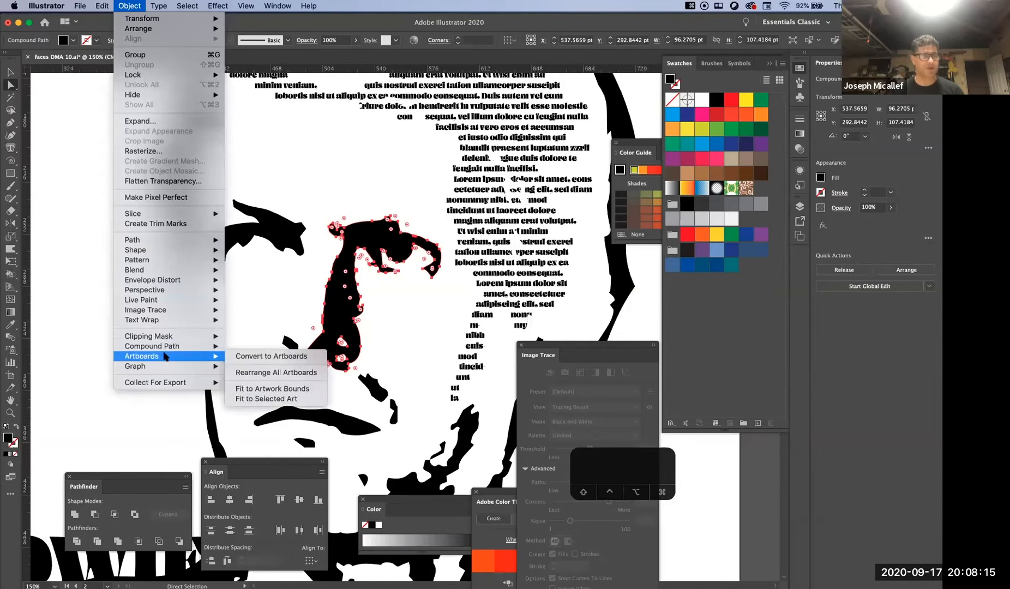
mouse_move(166, 349)
left_click(259, 356)
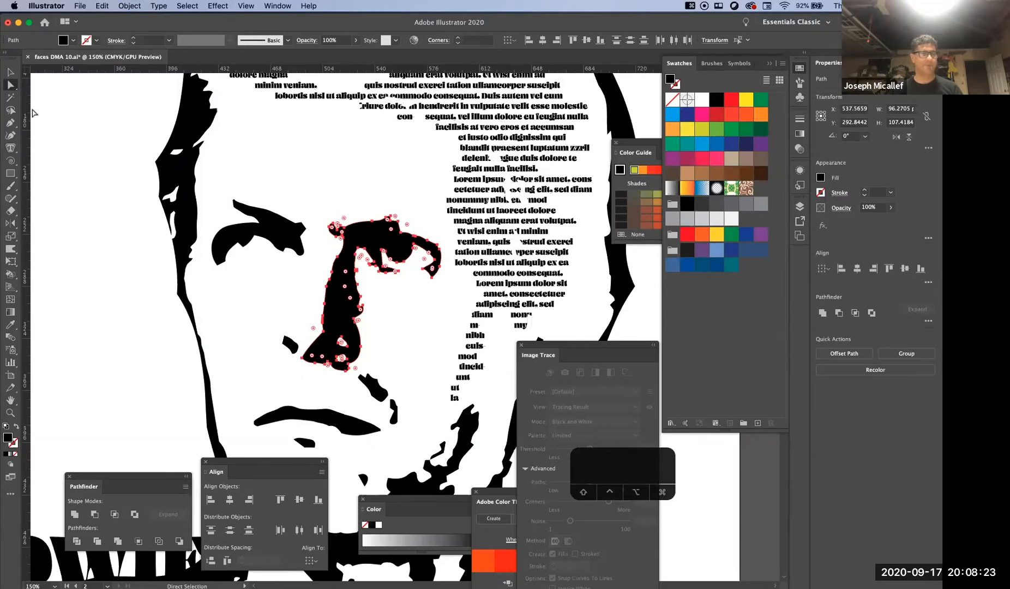
left_click(11, 148)
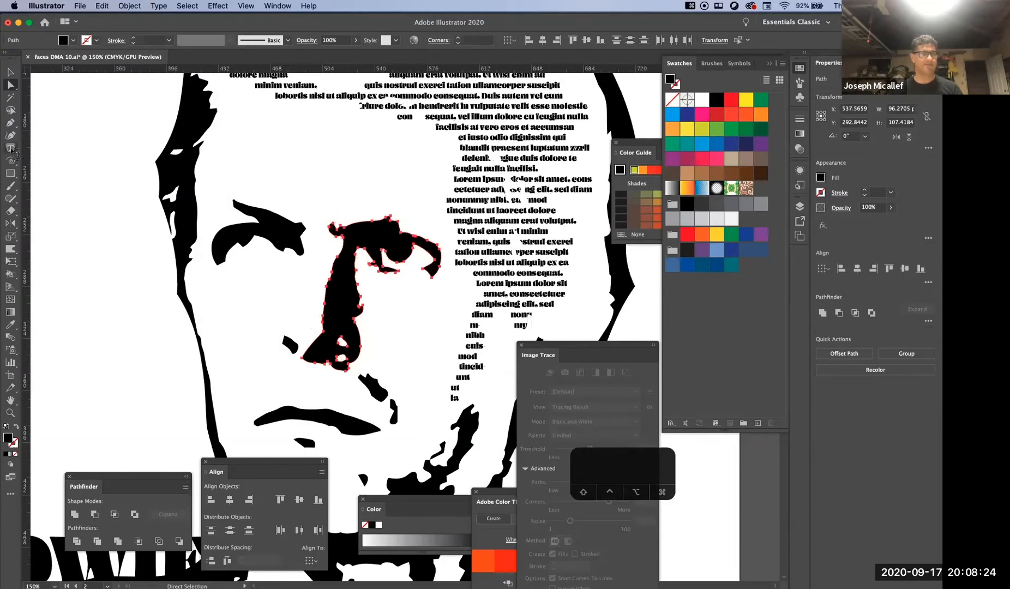
left_click(356, 228)
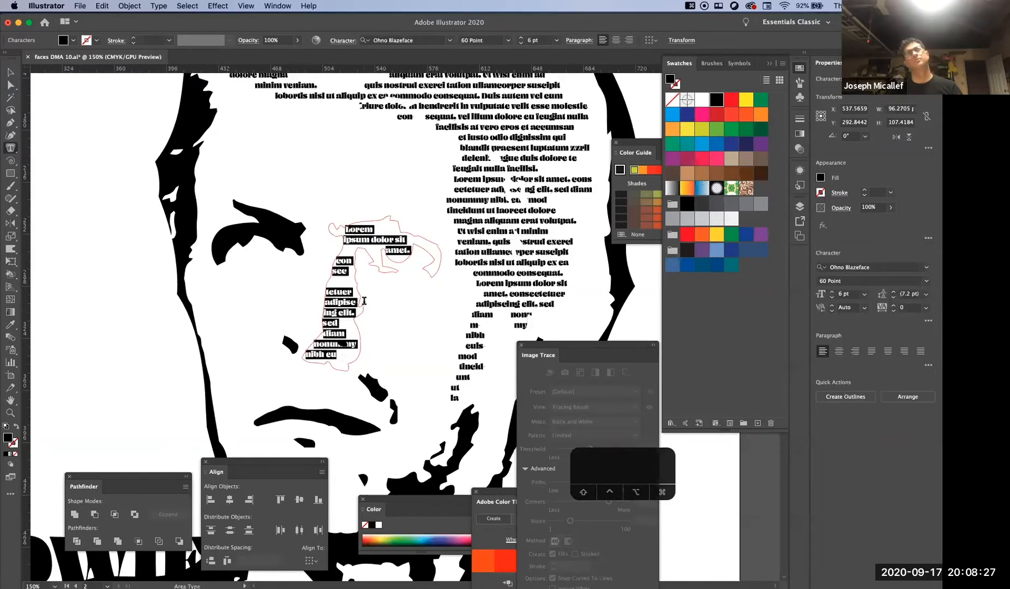
Step: Reduce the eye and nose text to 4 pt, refill the outline with placeholder text, and deselect it
key("super+shift+comma")
key("super+shift+comma")
key("super+shift+period")
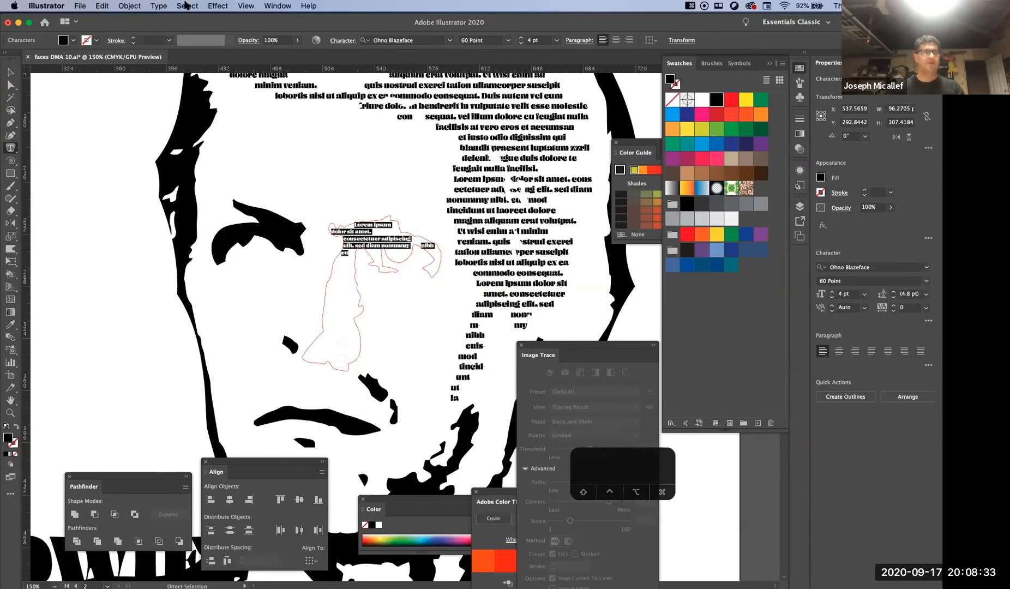
left_click(153, 5)
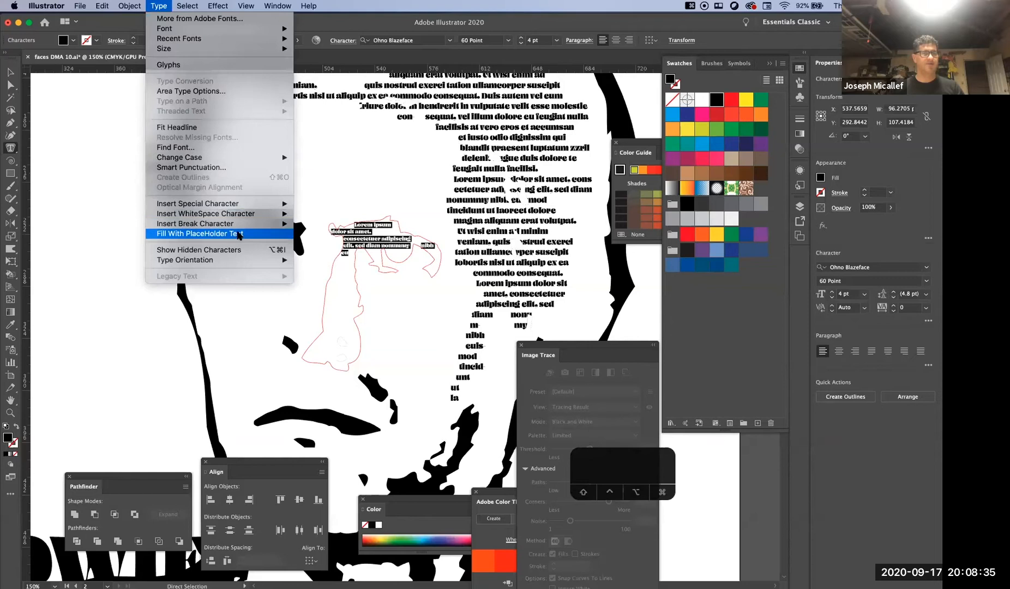
left_click(244, 239)
key("Escape")
left_click(80, 113)
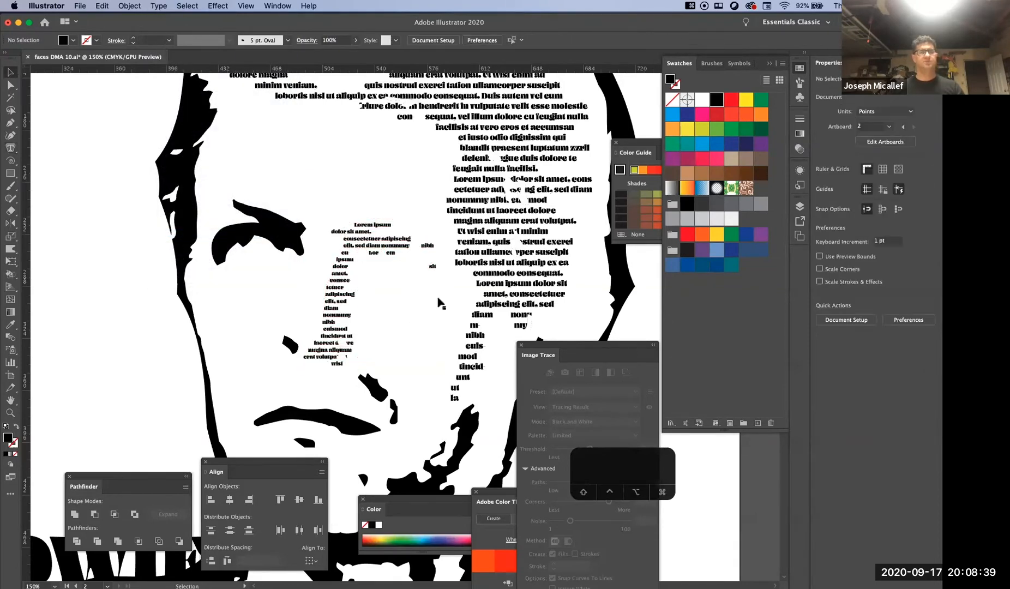
Step: Inspect the portrait group's outlines around the text-filled hair, eye and nose areas, leaving nothing selected
left_click(442, 300, "alt+super")
left_click(458, 315, "alt+super")
scroll(431, 214, "down", 5)
scroll(431, 214, "right", 2)
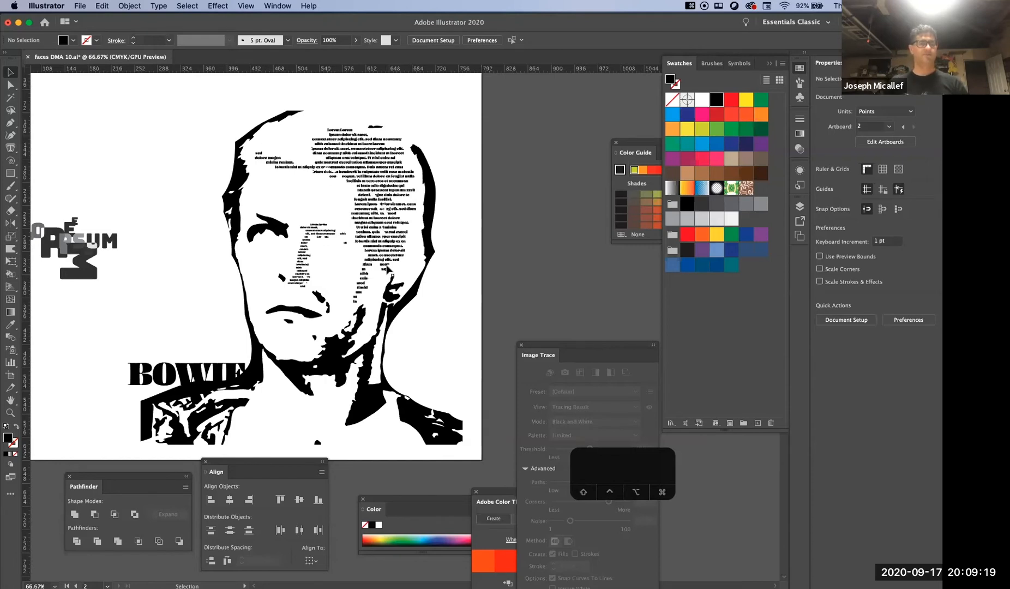
left_click(293, 192)
left_click(295, 197, "alt+super")
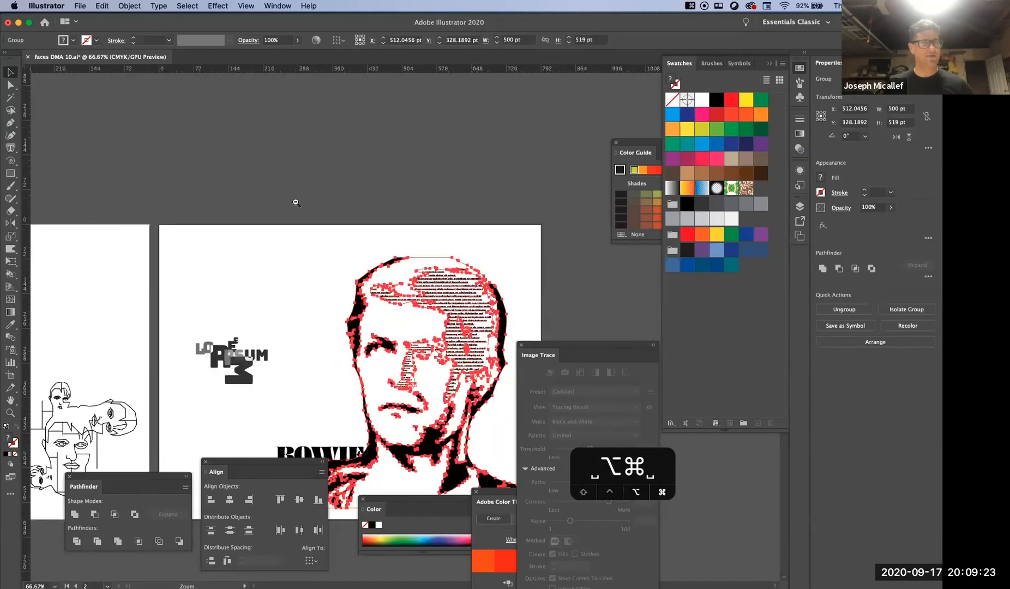
left_click_drag(370, 228, 364, 95)
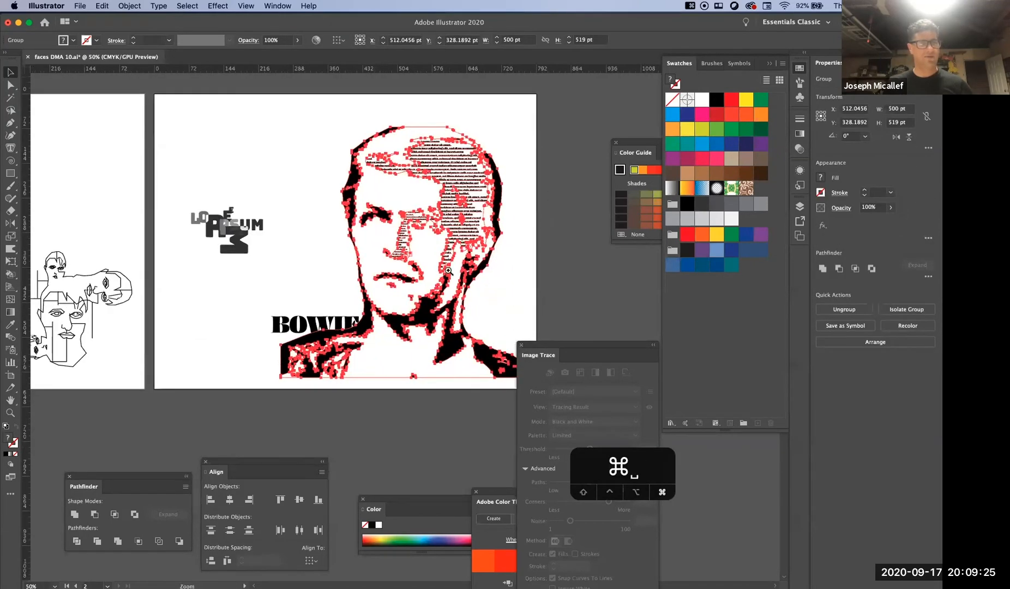
left_click(437, 258, "super")
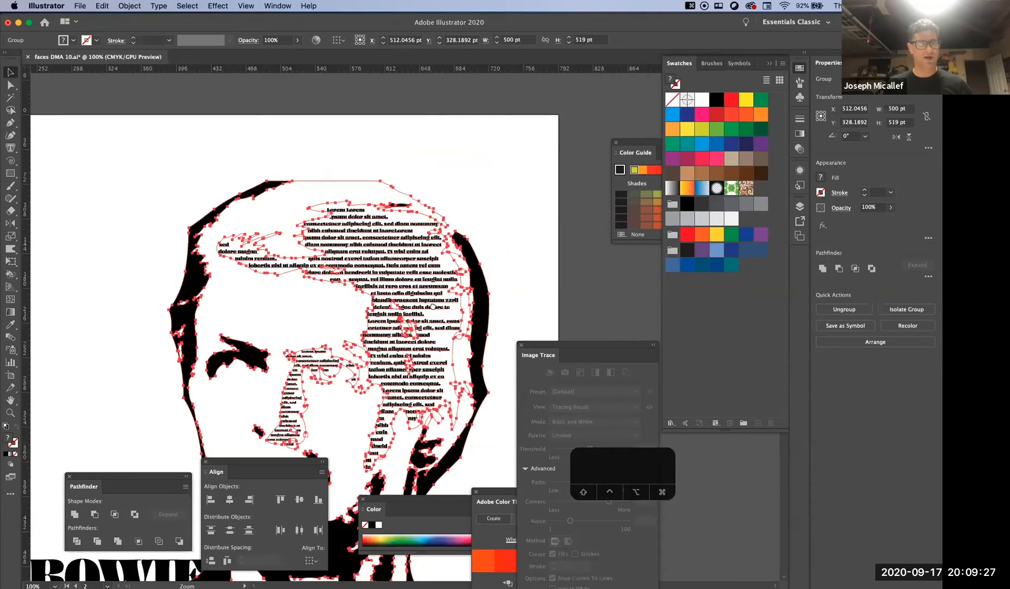
left_click(434, 307)
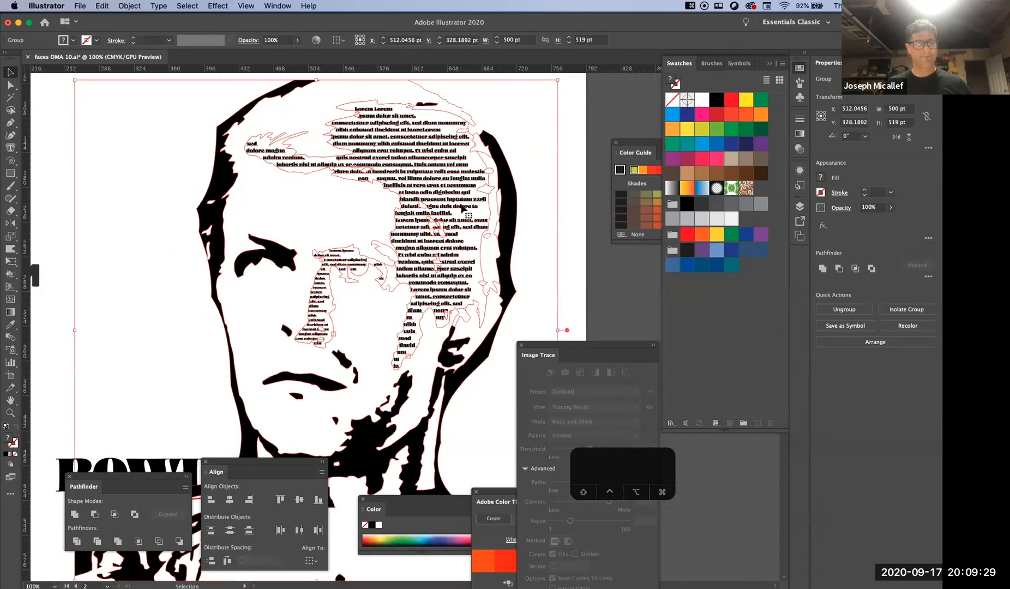
key("super+alt+space")
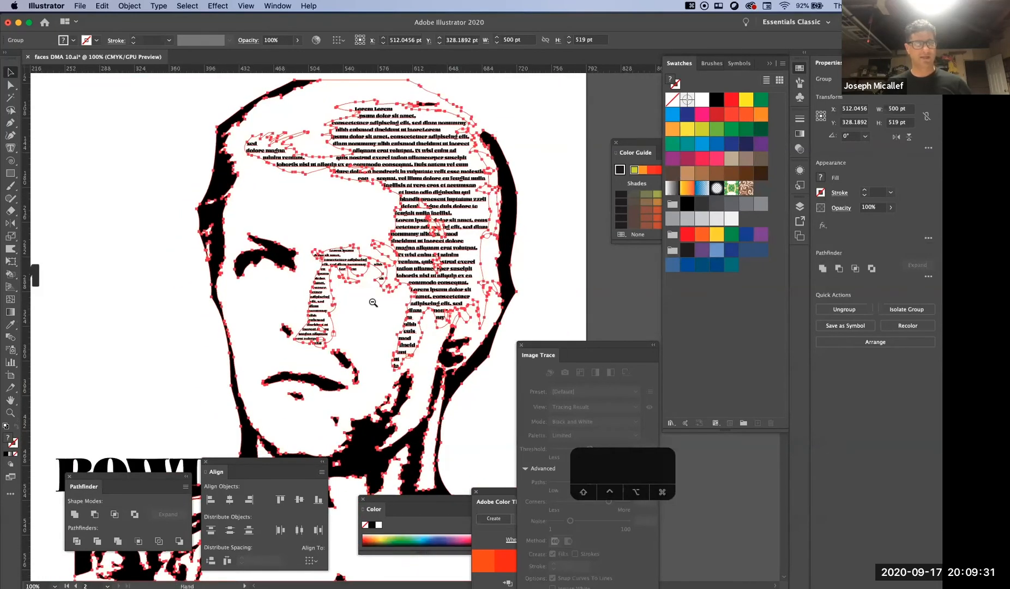
left_click(373, 303, "alt+super")
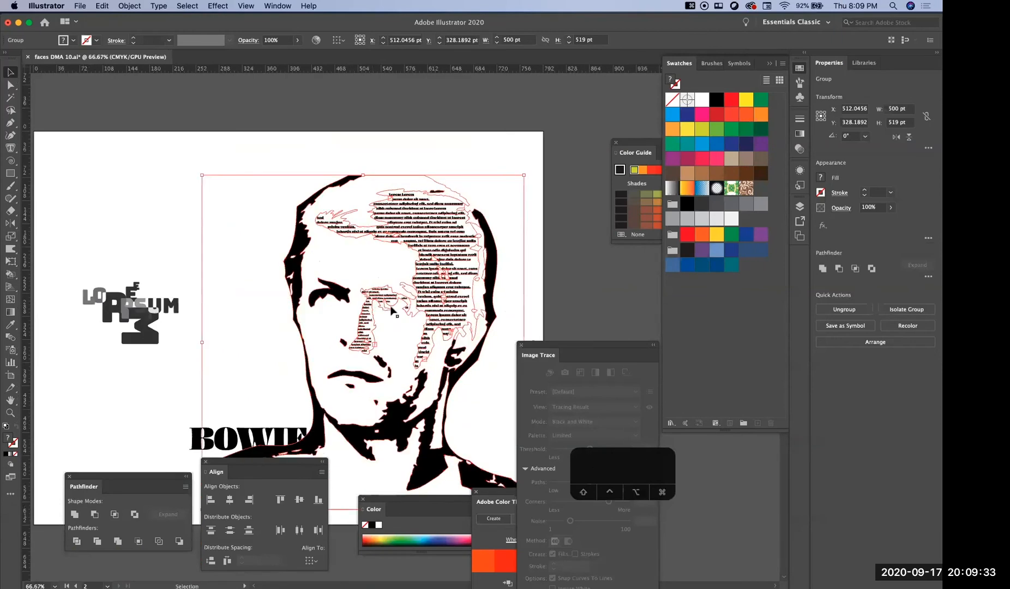
left_click(489, 205)
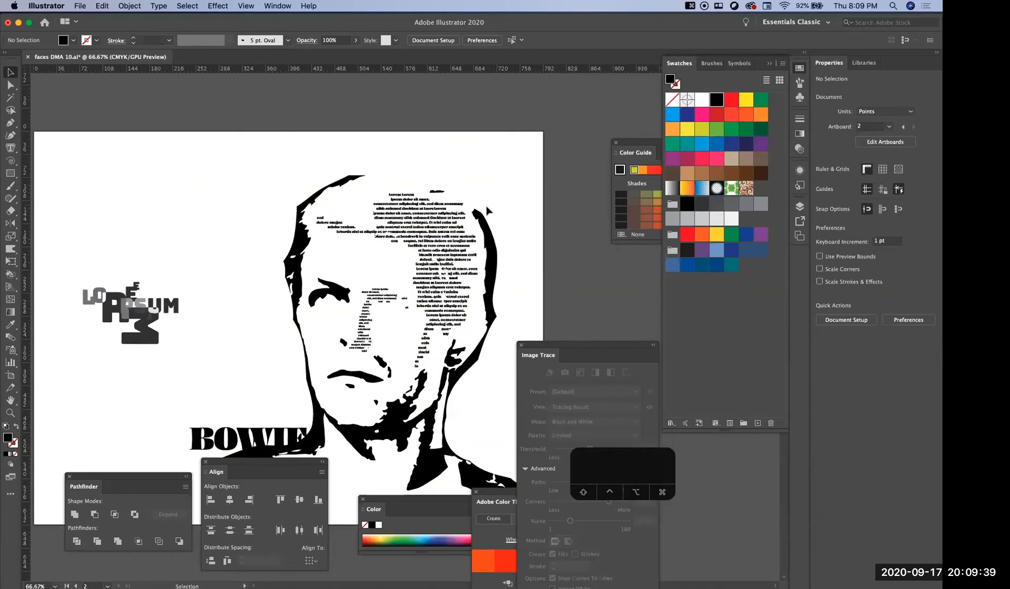
Step: Compare the text-filled areas with the portrait's remaining black shapes, both up close and across the whole artboard
left_click(472, 292, "super")
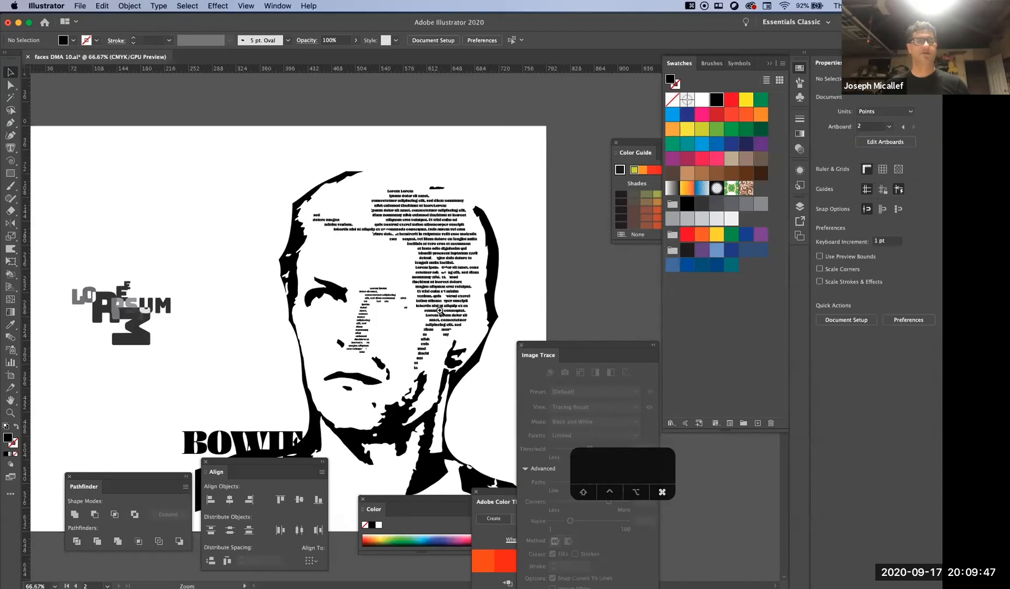
left_click(473, 292, "super")
left_click_drag(330, 293, 431, 248)
left_click(431, 248, "alt+super")
left_click(431, 247, "alt+super")
left_click_drag(418, 329, 489, 102)
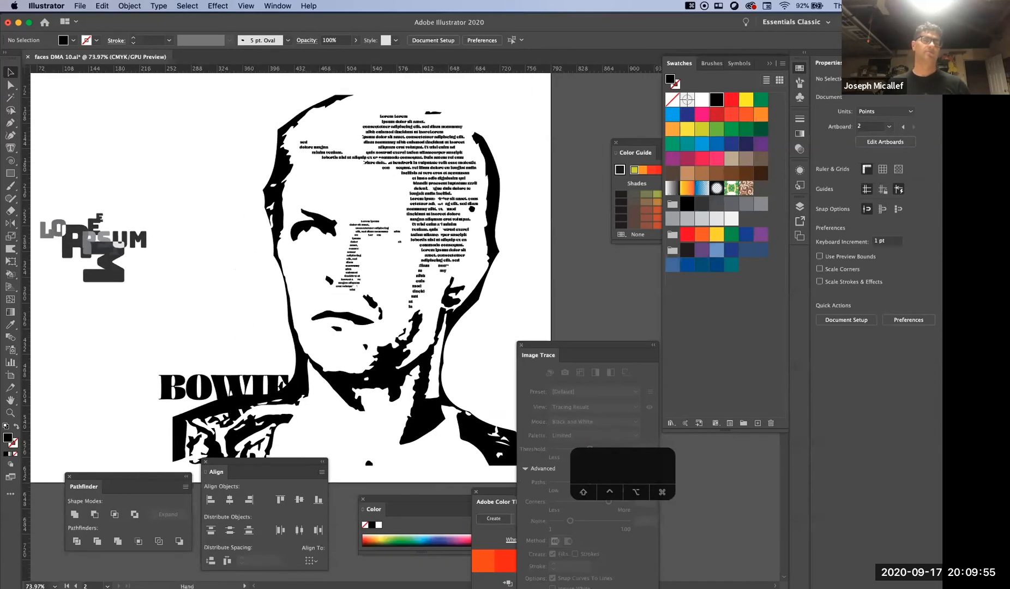
left_click(440, 244, "super")
left_click_drag(318, 375, 357, 284)
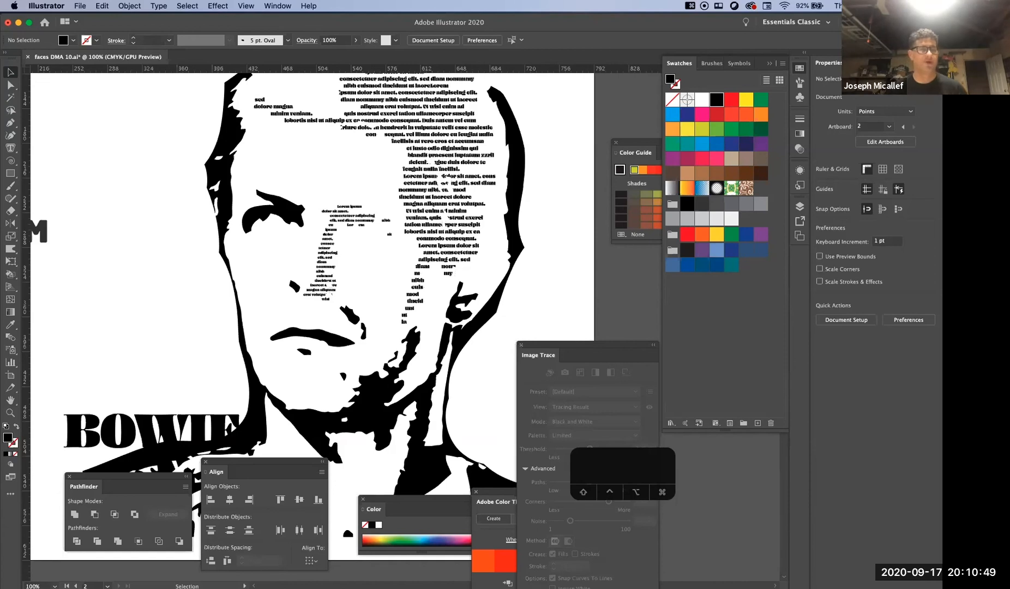
left_click(316, 395)
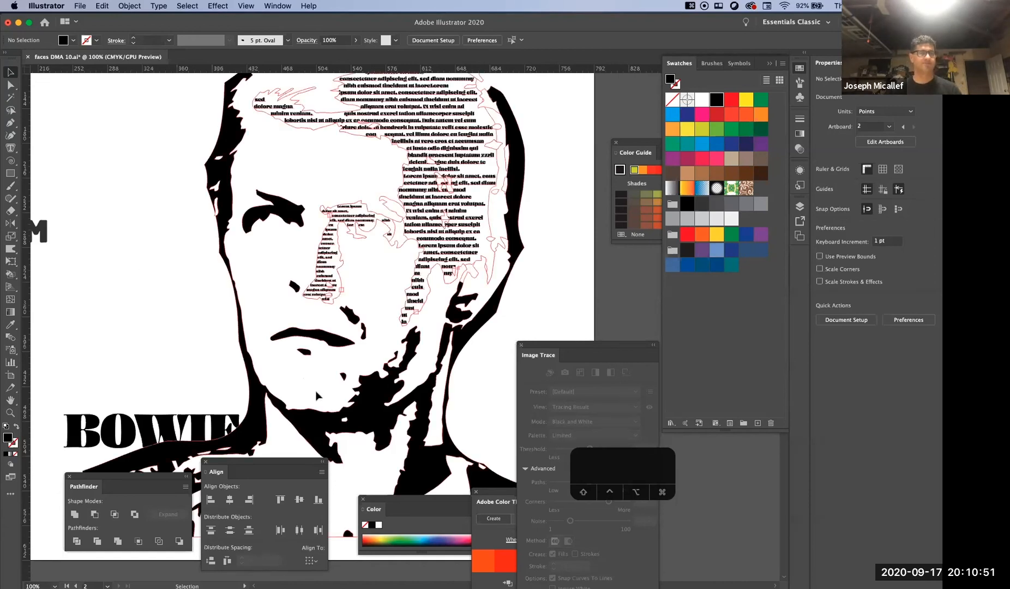
left_click(222, 376)
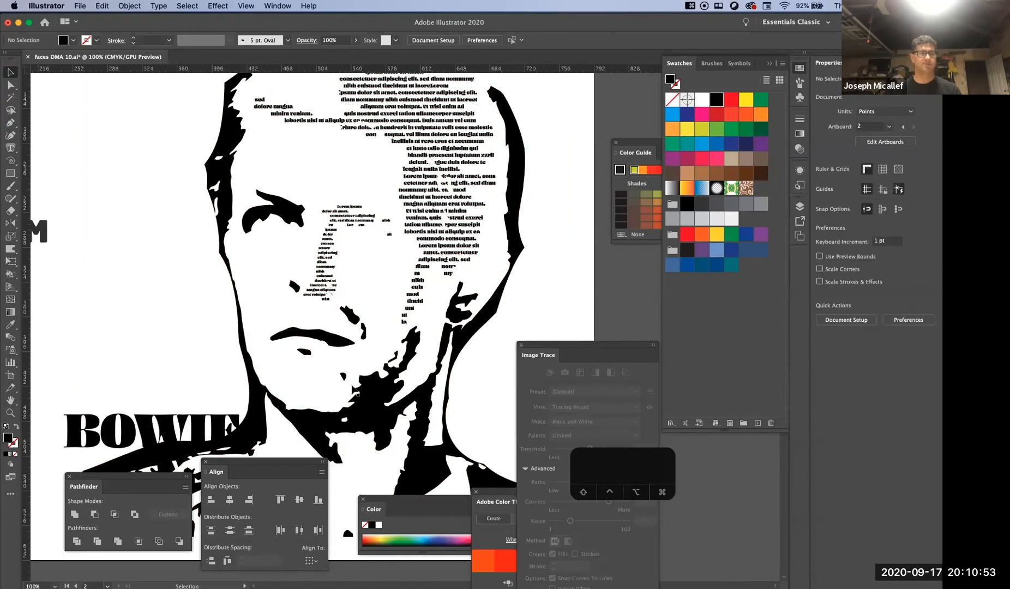
left_click(363, 372, "alt+super")
left_click(363, 372, "alt+super")
left_click_drag(411, 358, 379, 363)
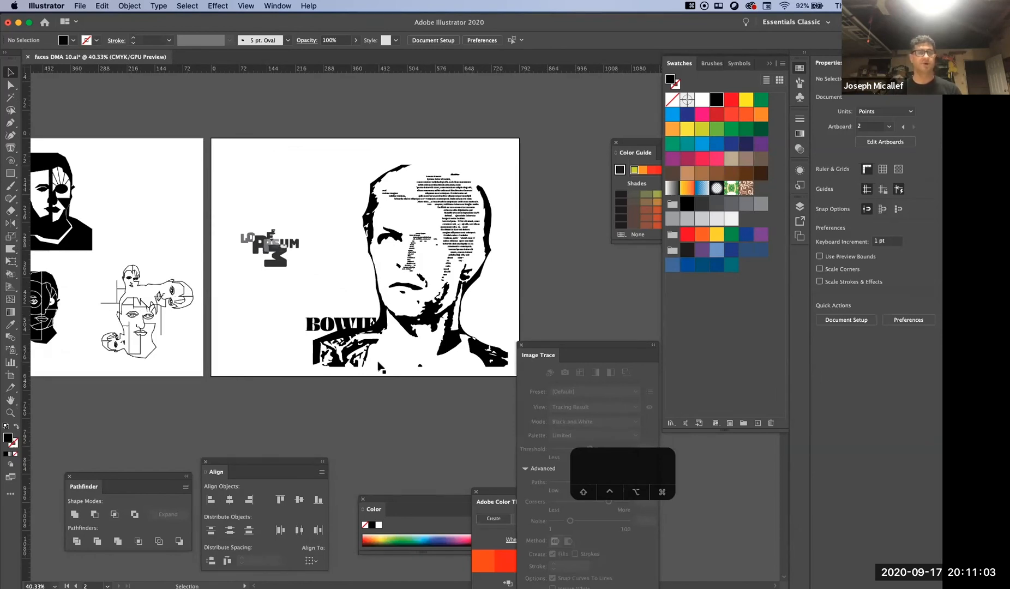
left_click(463, 318, "super")
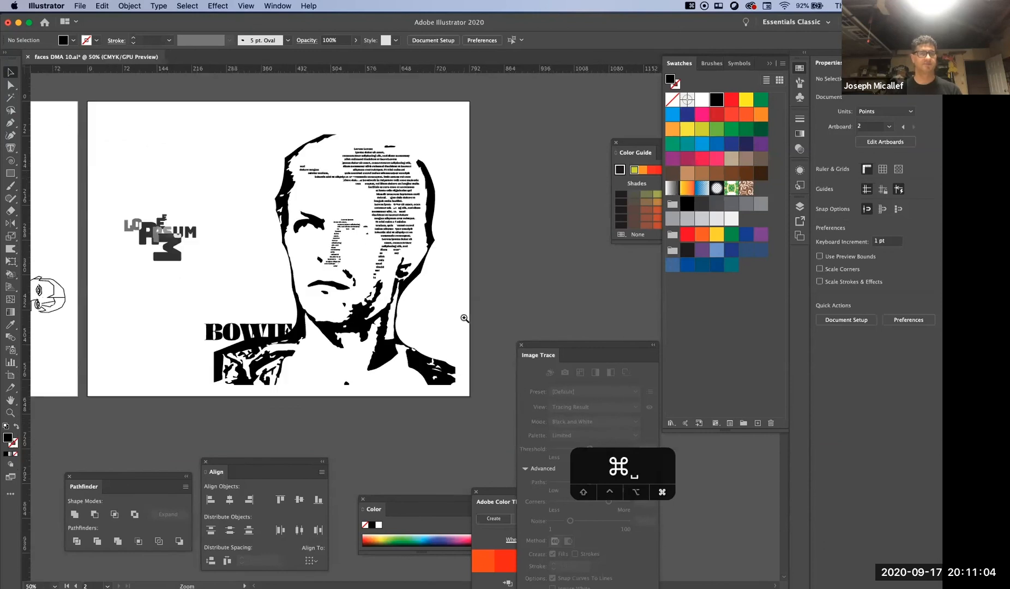
left_click(432, 315, "super")
left_click_drag(390, 325, 436, 347)
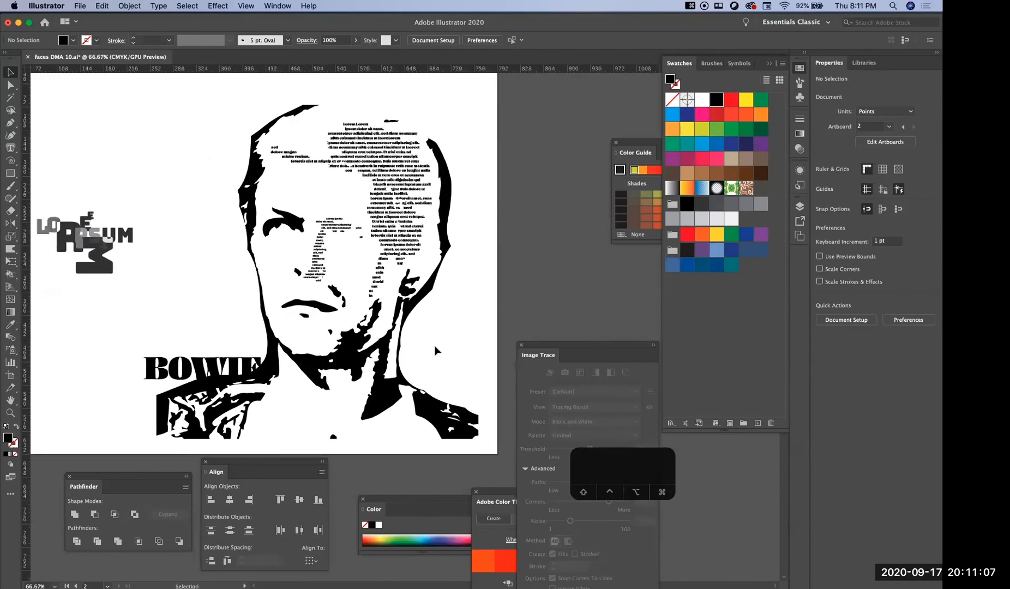